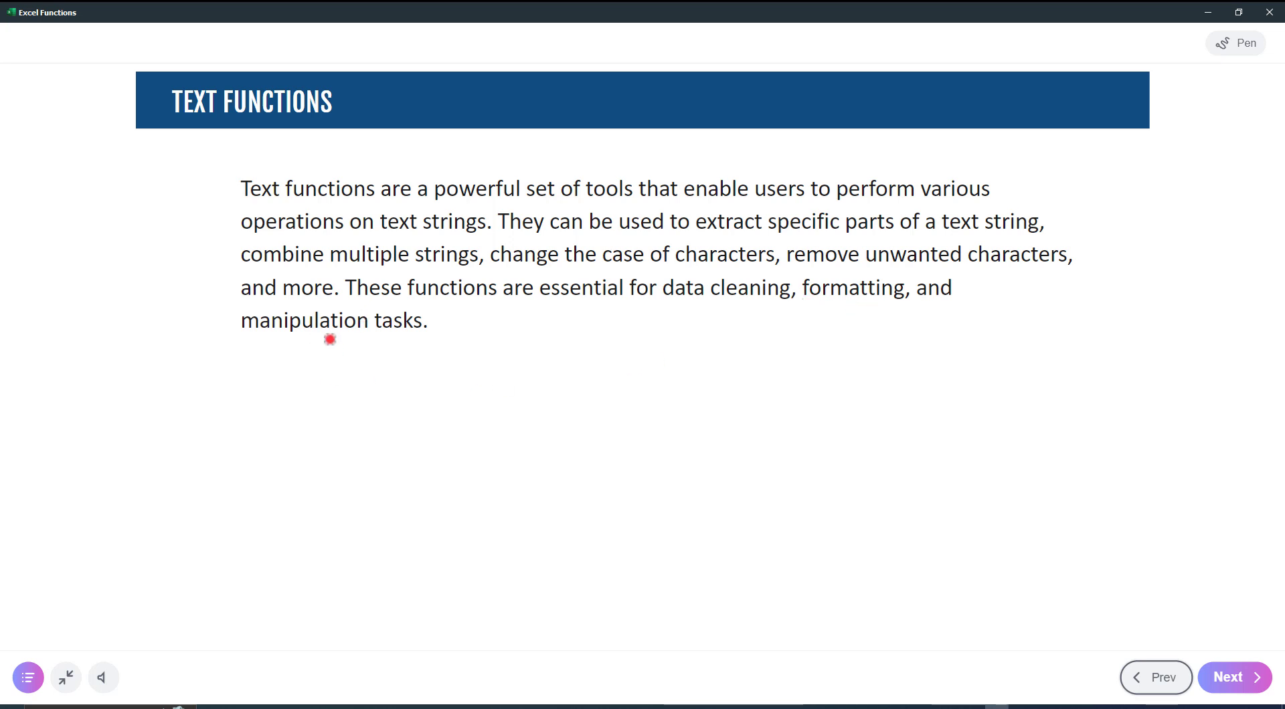
# - Advance to the Change Case Functions slide and underline UPPER, its example formula name and the HELLO WORLD result in red
pyautogui.press('Right')
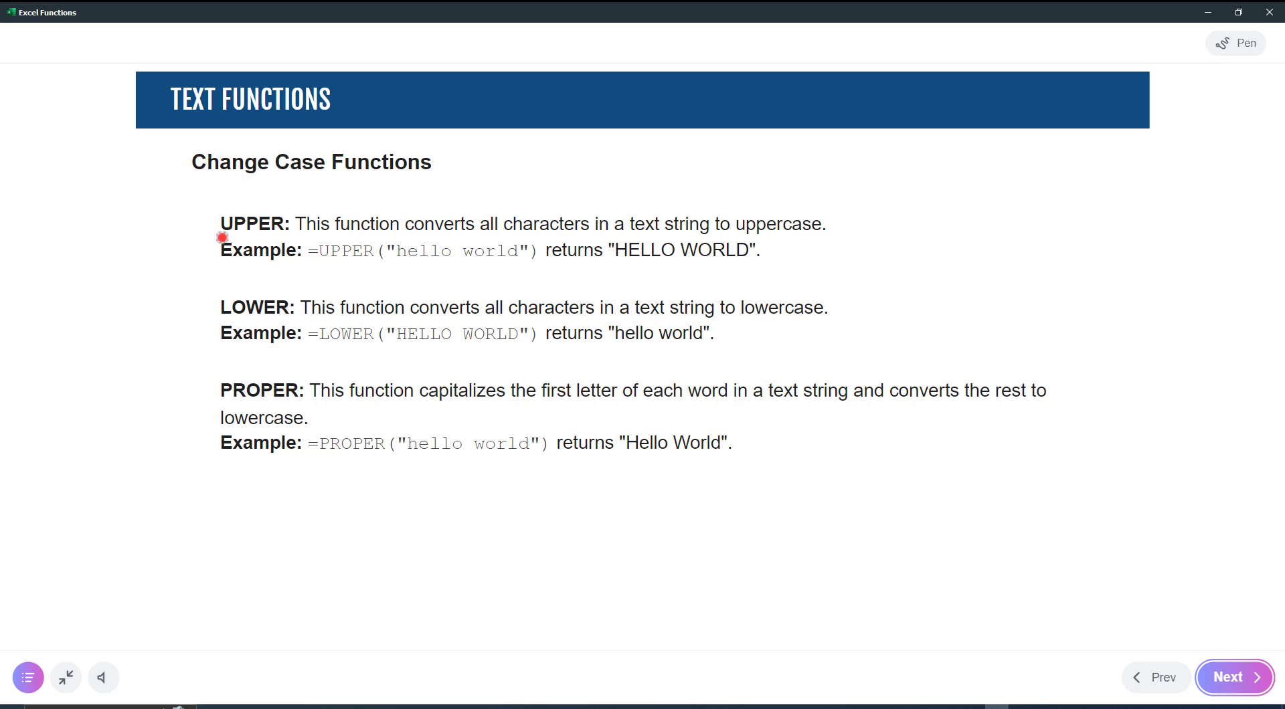
pyautogui.moveTo(242, 235); pyautogui.dragTo(280, 235)
pyautogui.moveTo(348, 263); pyautogui.dragTo(367, 266)
pyautogui.moveTo(631, 263); pyautogui.dragTo(715, 258)
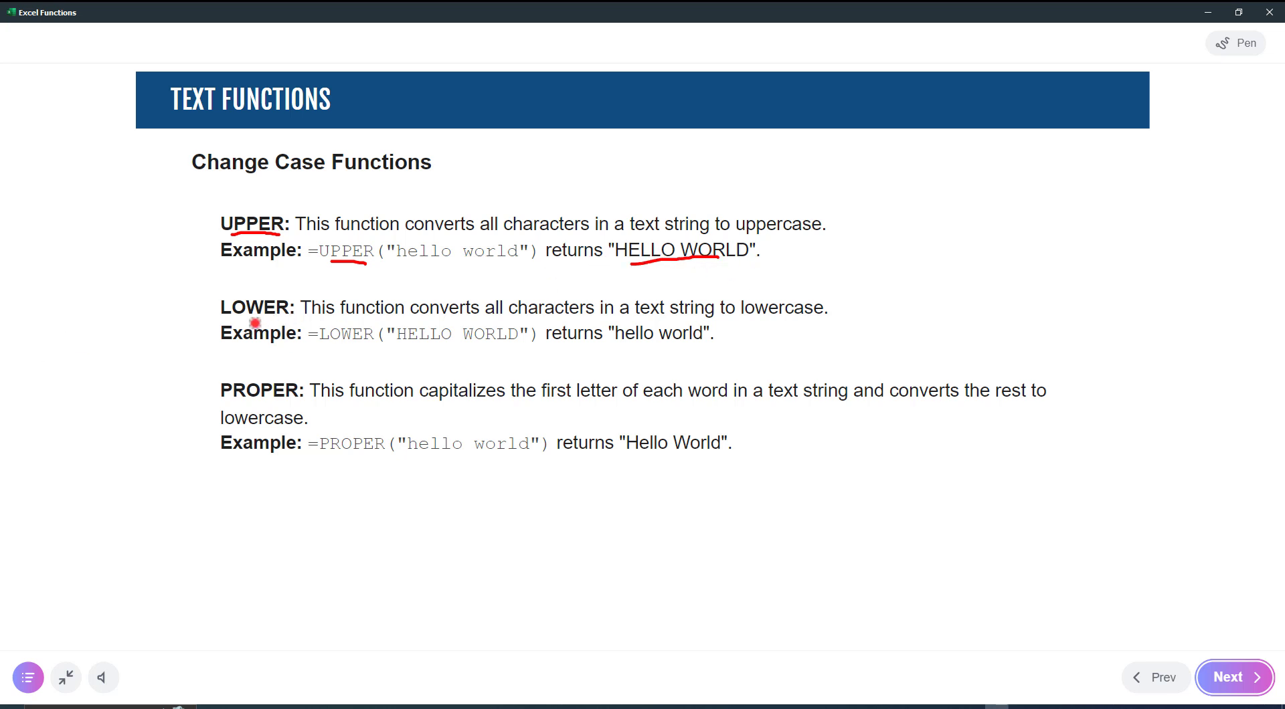
# - Underline LOWER, its example formula name, the HELLO WORLD argument and the hello world result on the slide
pyautogui.moveTo(235, 321); pyautogui.dragTo(265, 321)
pyautogui.moveTo(333, 343); pyautogui.dragTo(355, 346)
pyautogui.moveTo(620, 344); pyautogui.dragTo(683, 342)
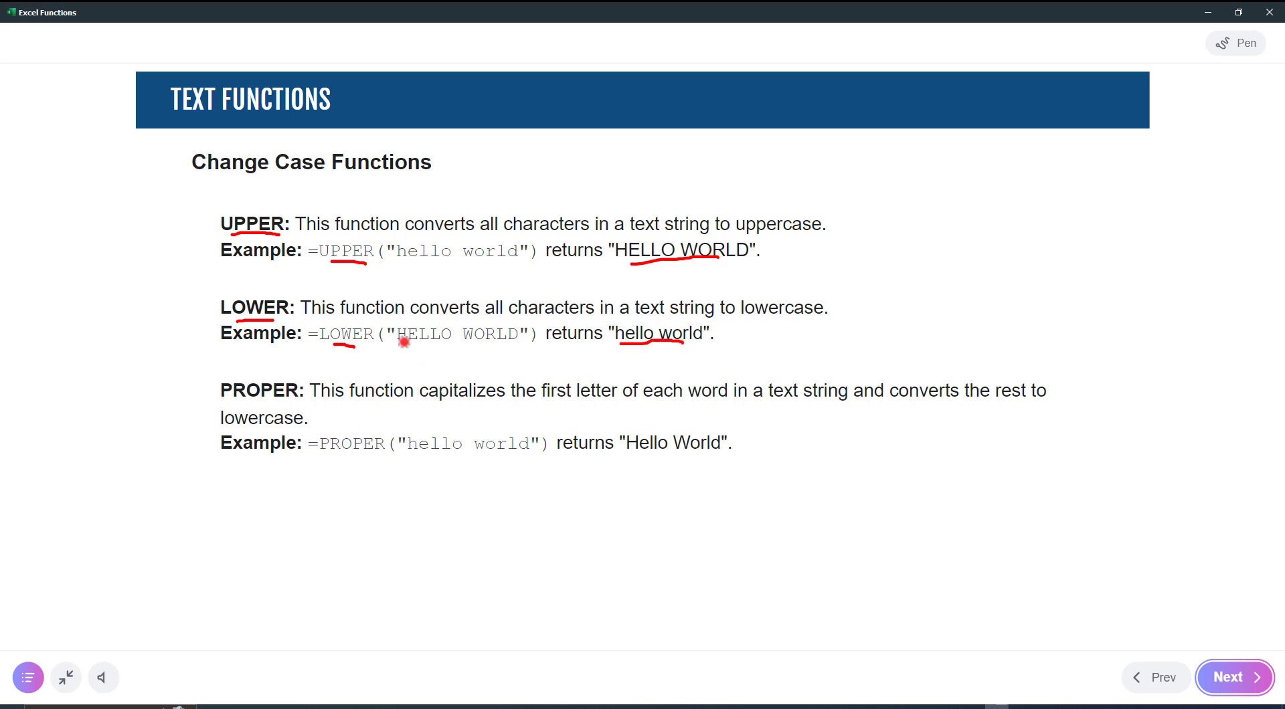
pyautogui.moveTo(428, 345); pyautogui.dragTo(501, 343)
# - Underline PROPER, its example formula name, the hello world argument and the Hello World result on the slide
pyautogui.moveTo(226, 399); pyautogui.dragTo(279, 401)
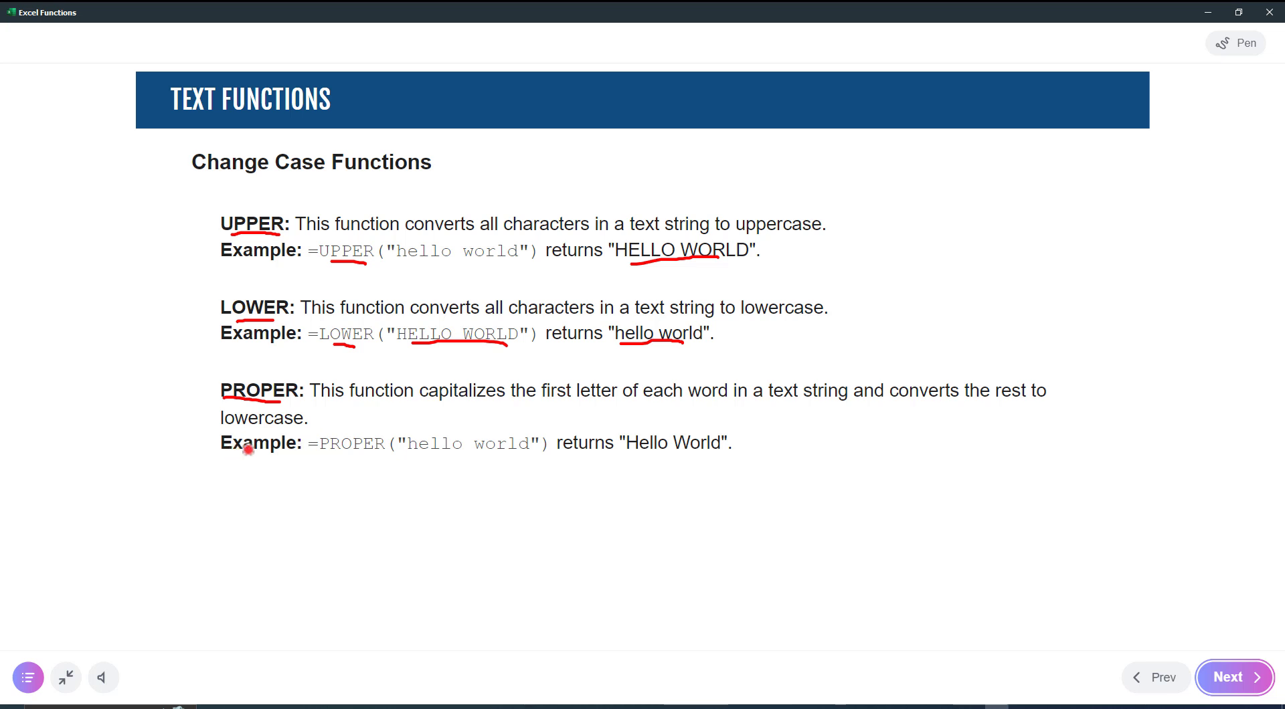
pyautogui.moveTo(319, 455); pyautogui.dragTo(373, 454)
pyautogui.moveTo(421, 457); pyautogui.dragTo(521, 456)
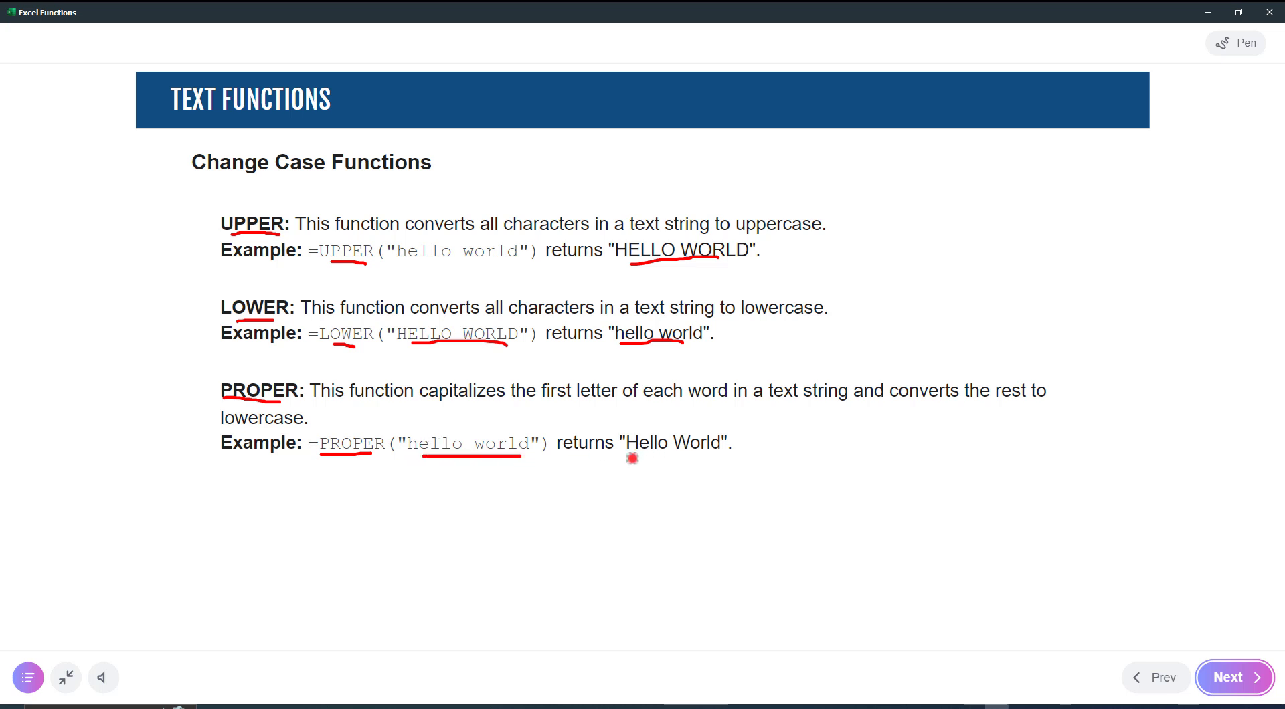
pyautogui.moveTo(632, 459); pyautogui.dragTo(715, 457)
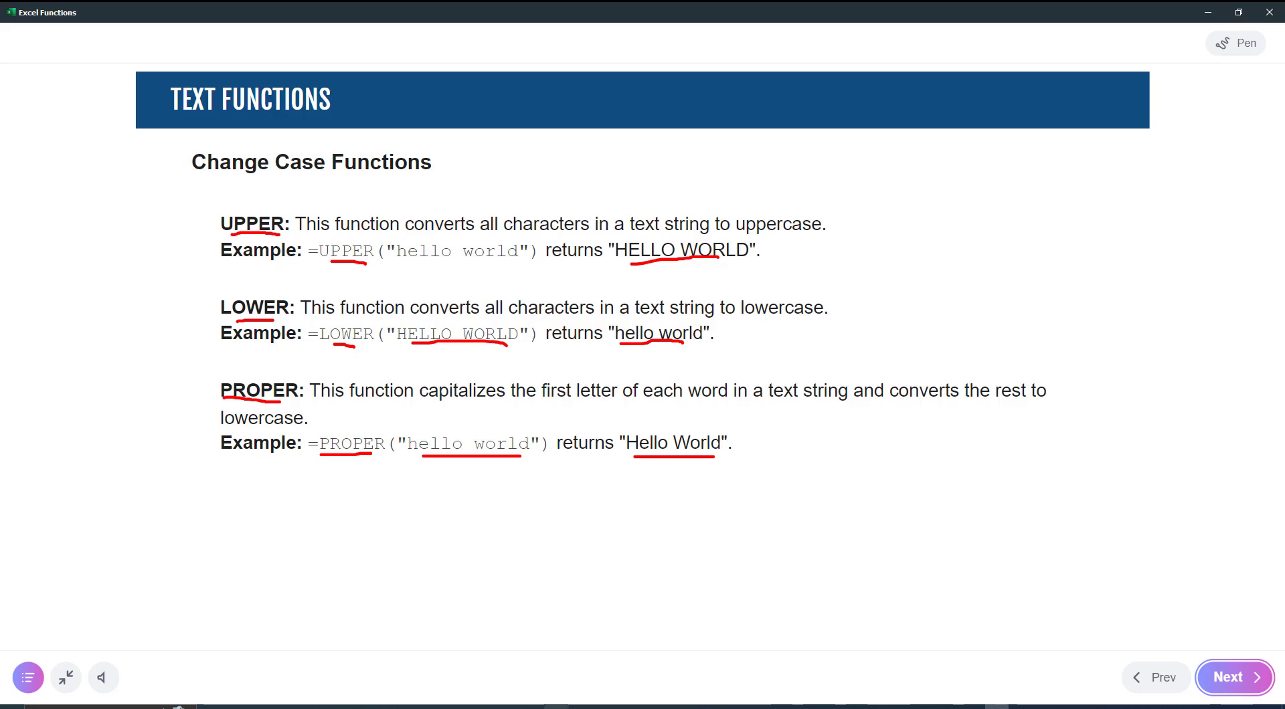
# - Switch to the Text Functions workbook in Excel and replace the title in merged cell A1 with =UPPER("working with text functions")
pyautogui.click(754, 707)
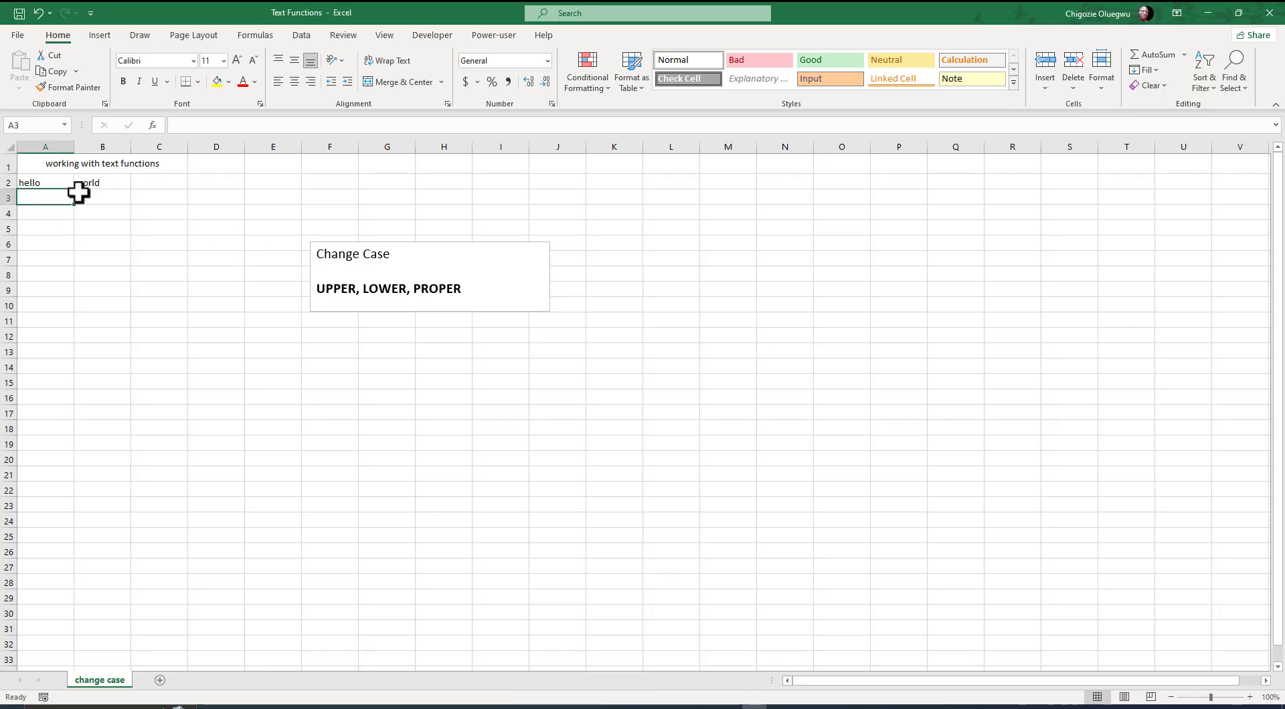
pyautogui.click(69, 165)
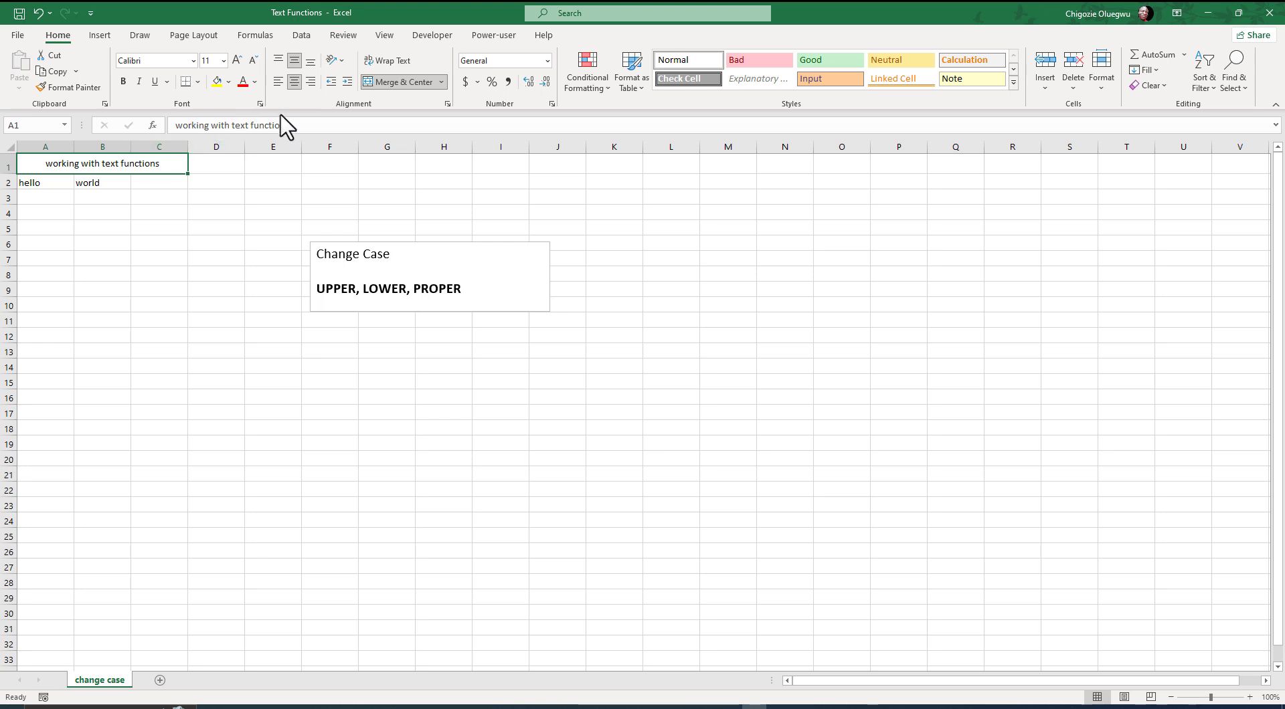
pyautogui.moveTo(303, 127); pyautogui.dragTo(146, 127)
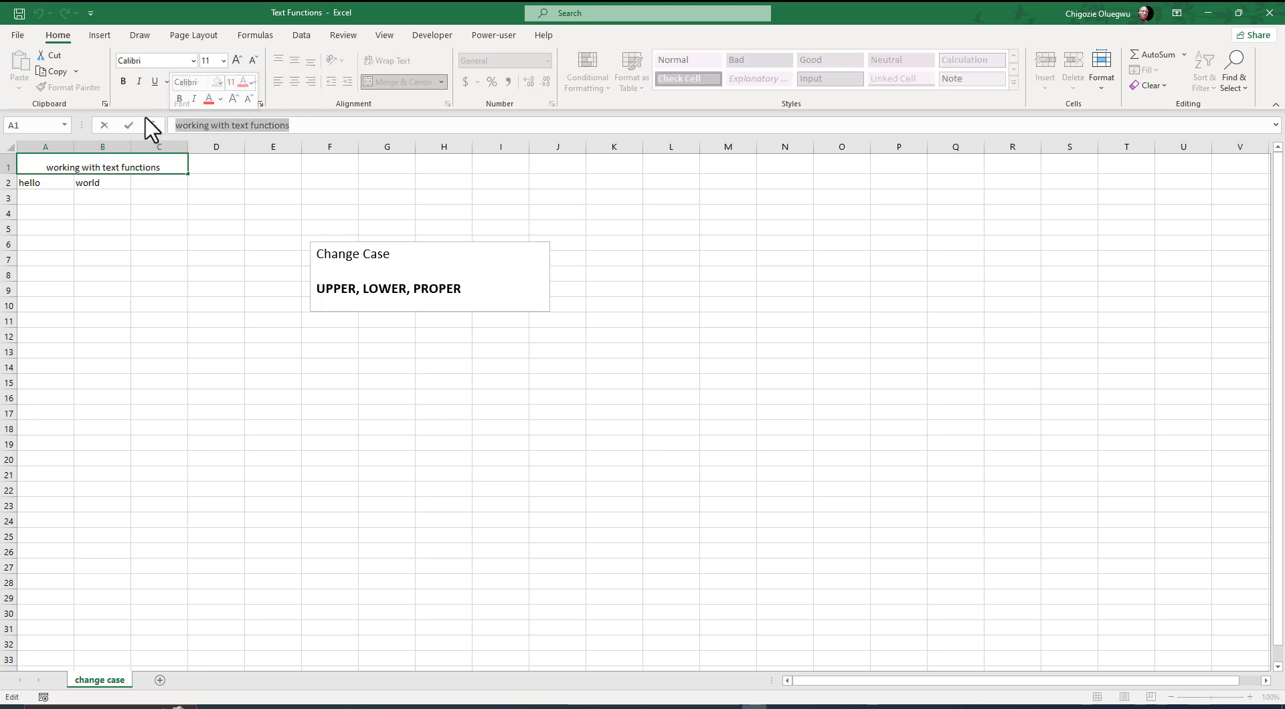
pyautogui.press('BackSpace')
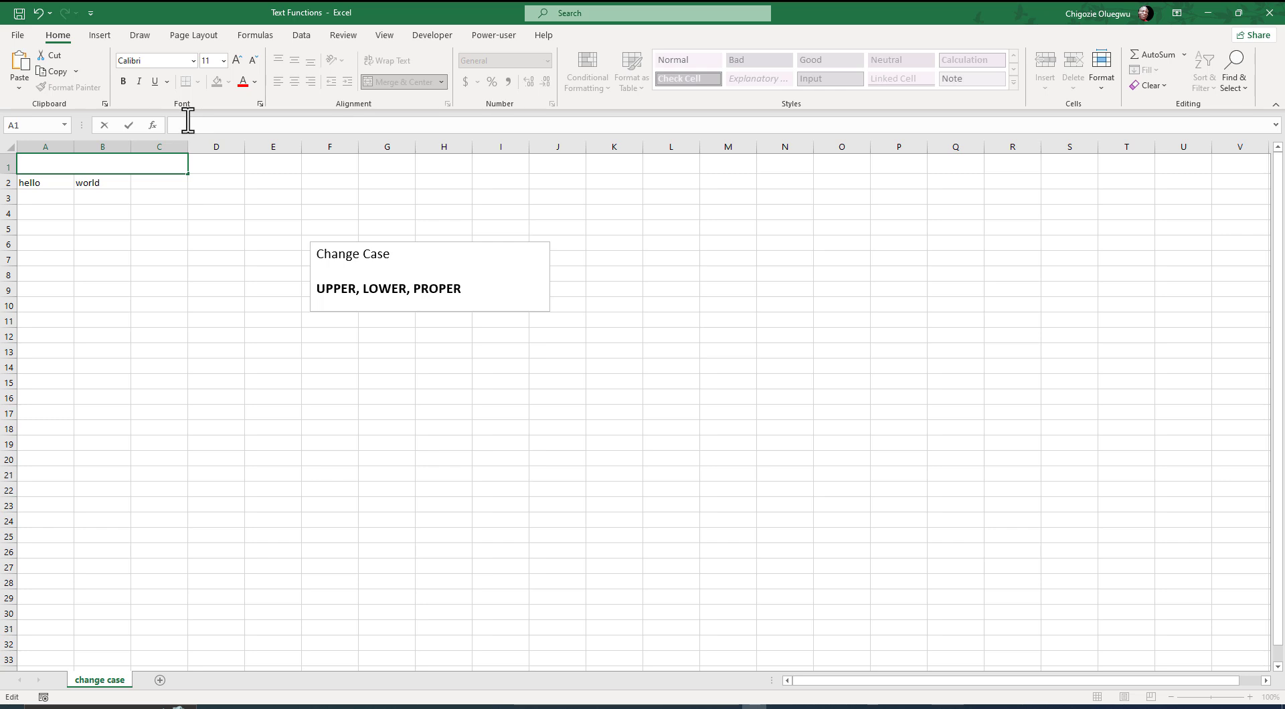
pyautogui.write('=')
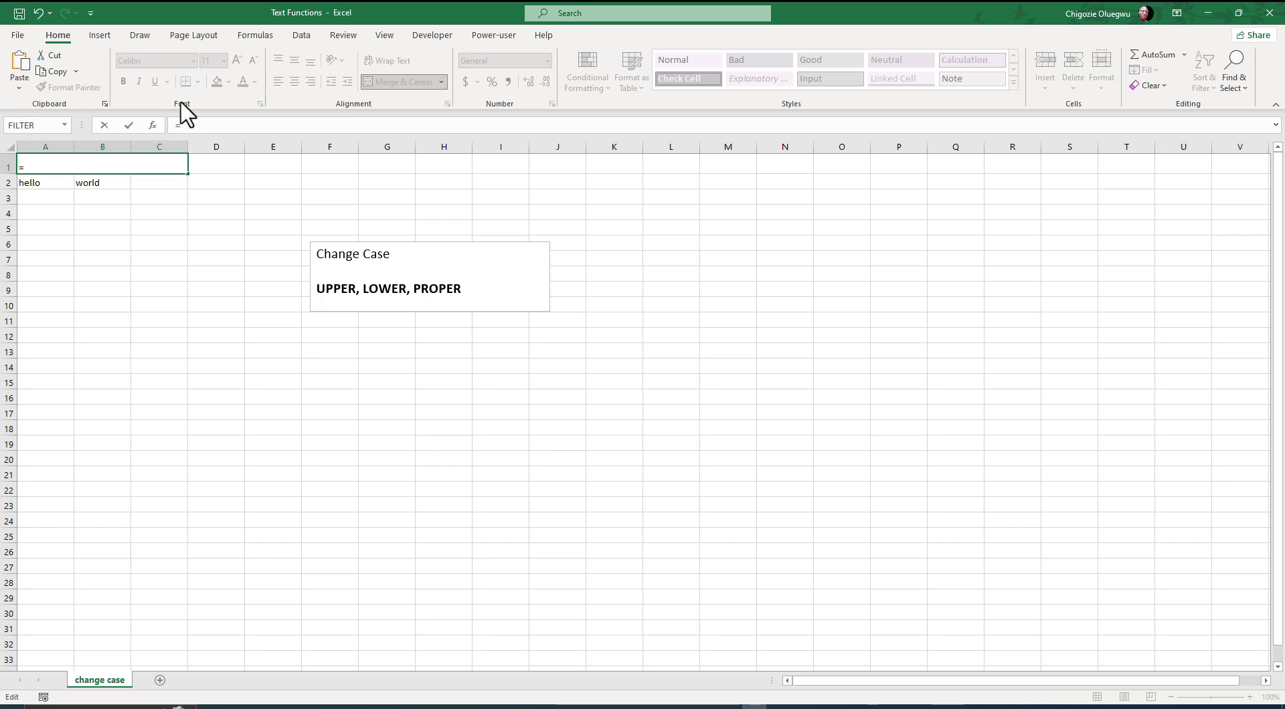
pyautogui.write('UPPER(')
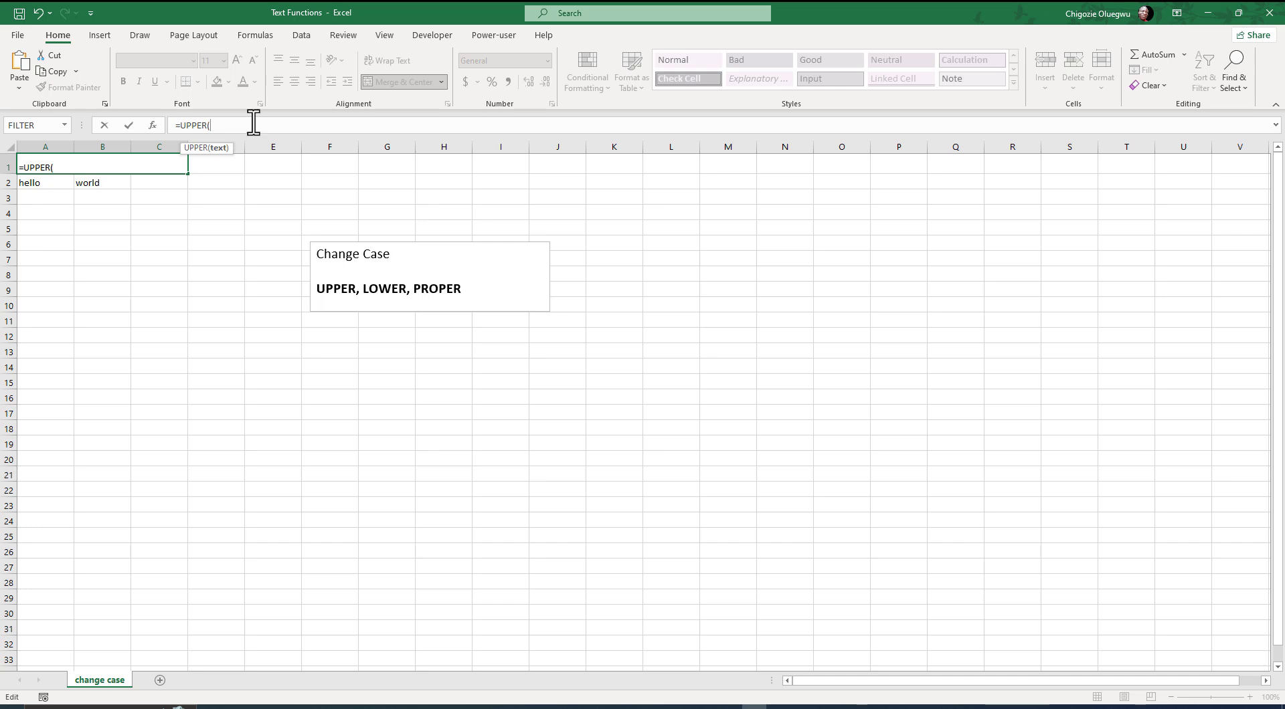
pyautogui.write('"working with text functions"')
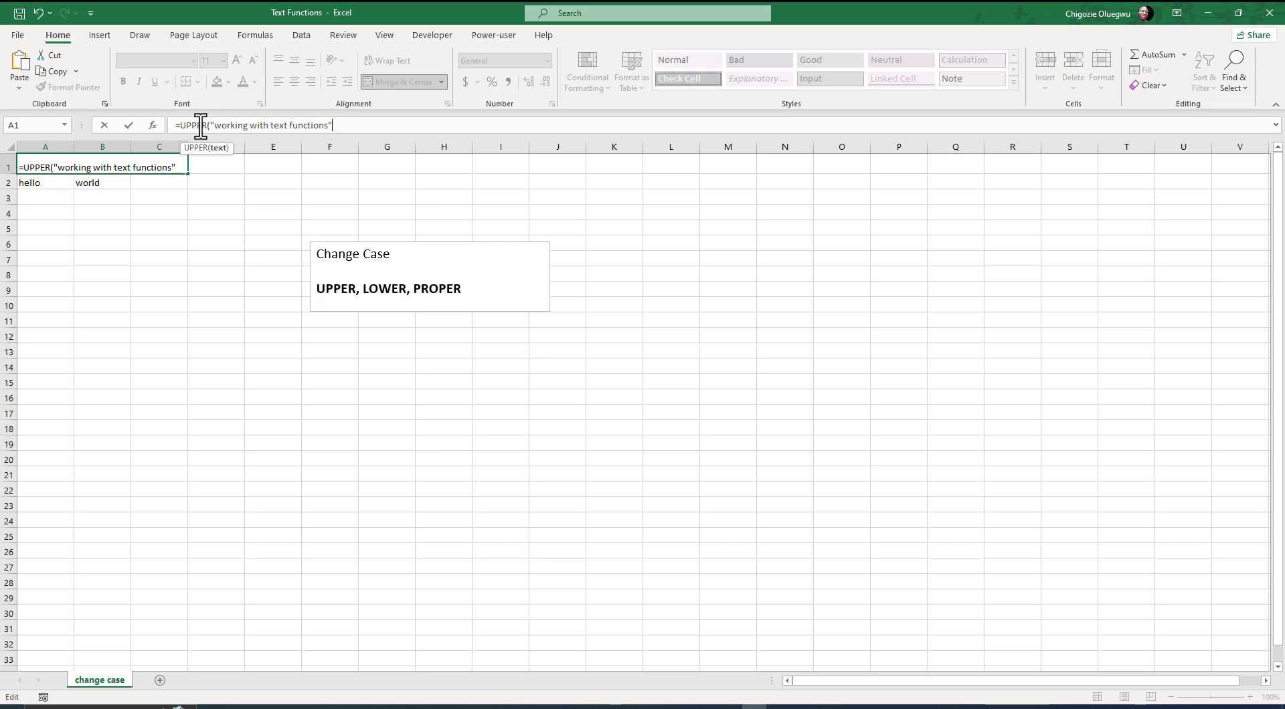
pyautogui.write(')')
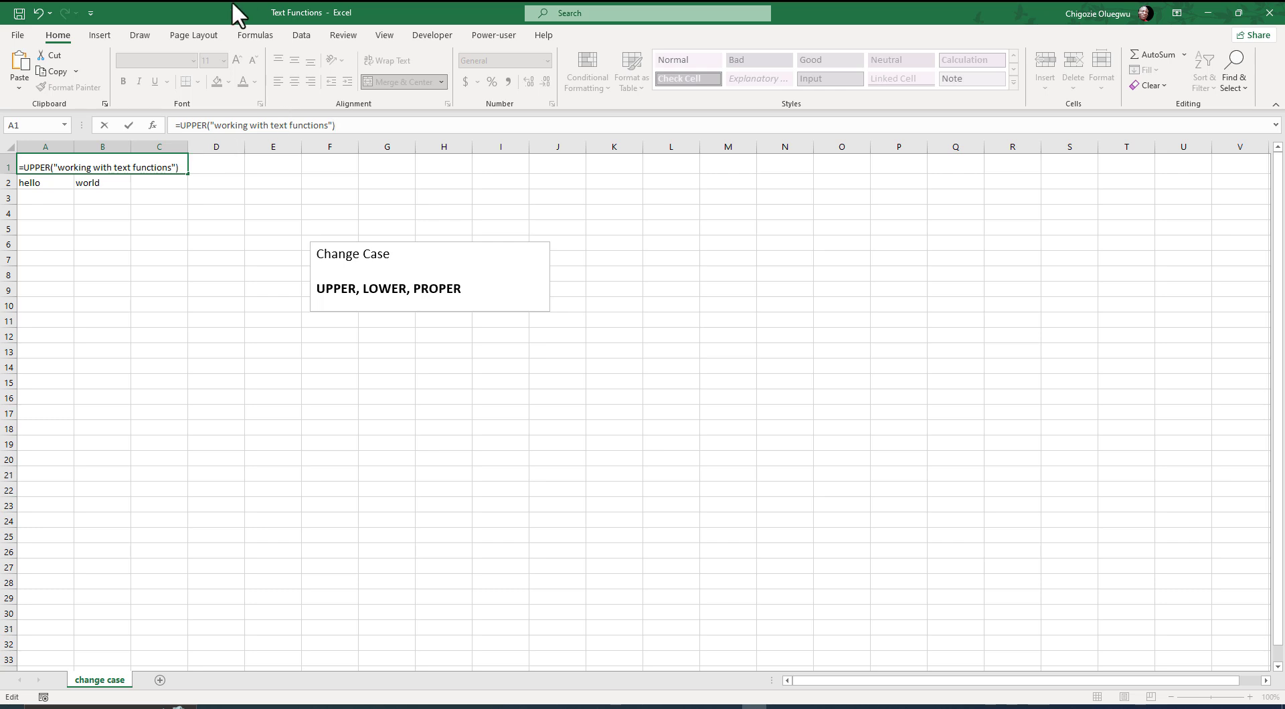
pyautogui.press('Return')
pyautogui.press('Up')
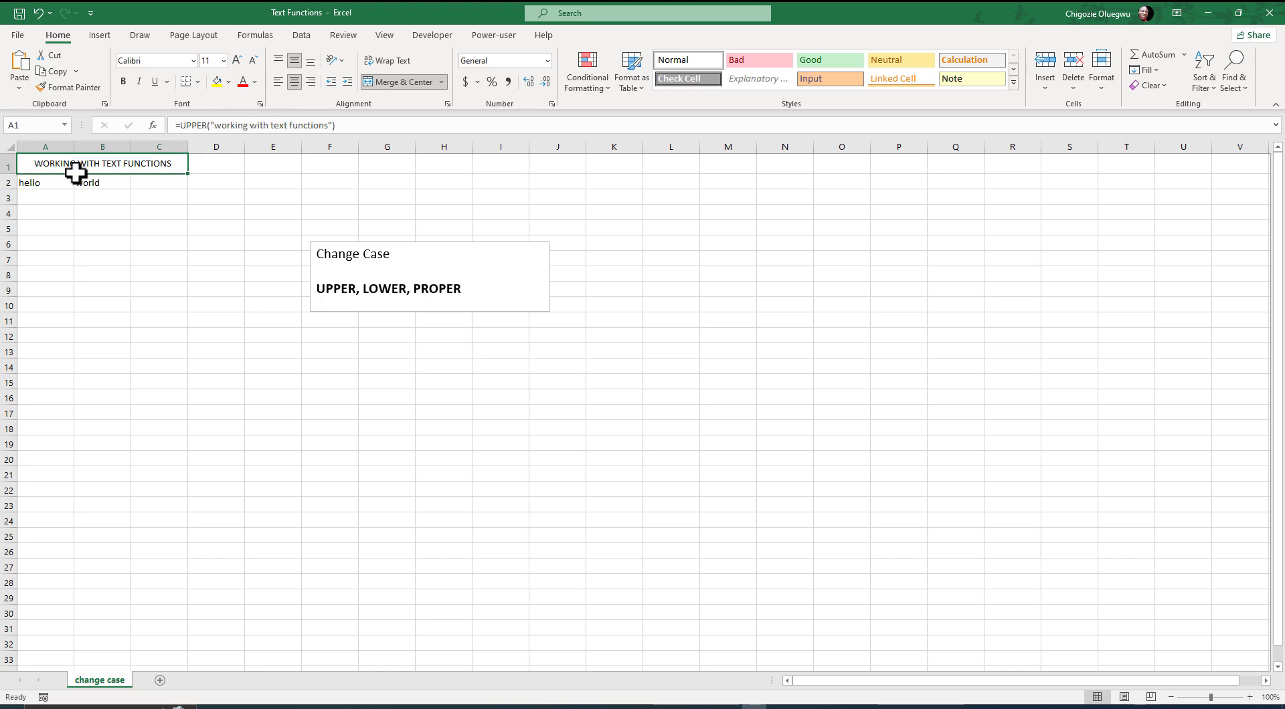
# - Enter =UPPER(A2) in cell C2 to convert the word in A2 to uppercase
pyautogui.click(35, 183)
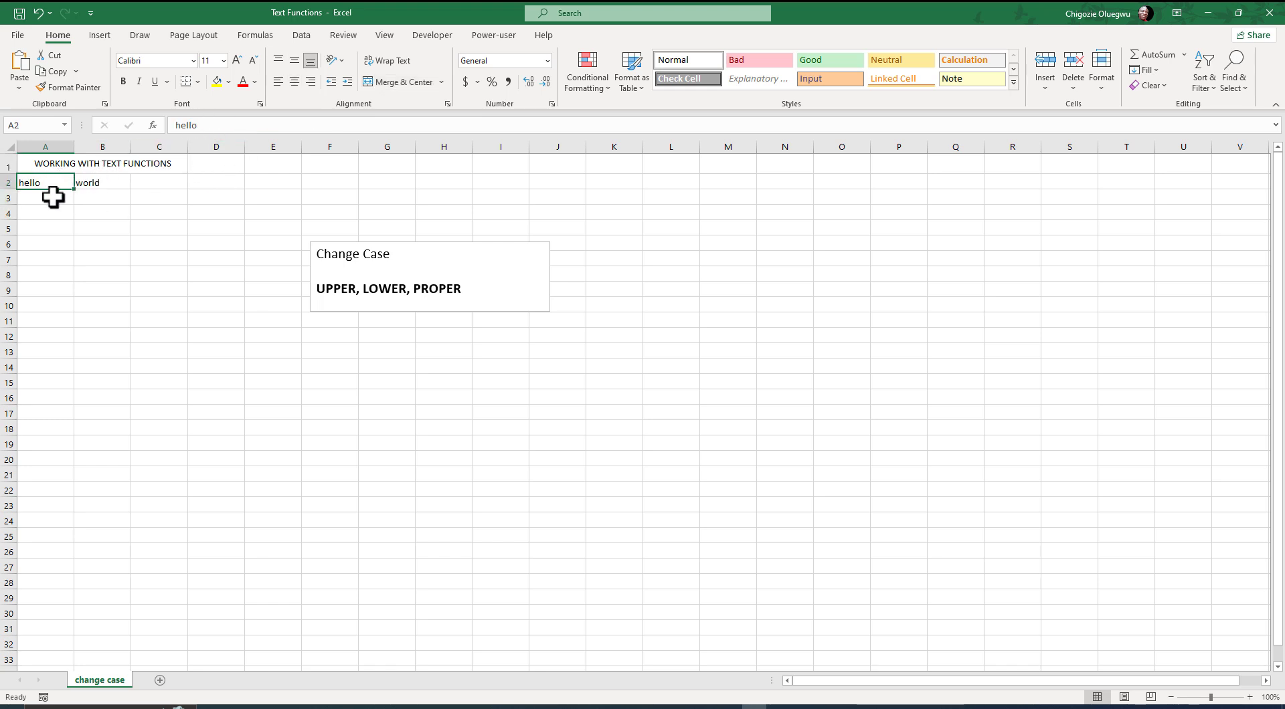
pyautogui.click(146, 182)
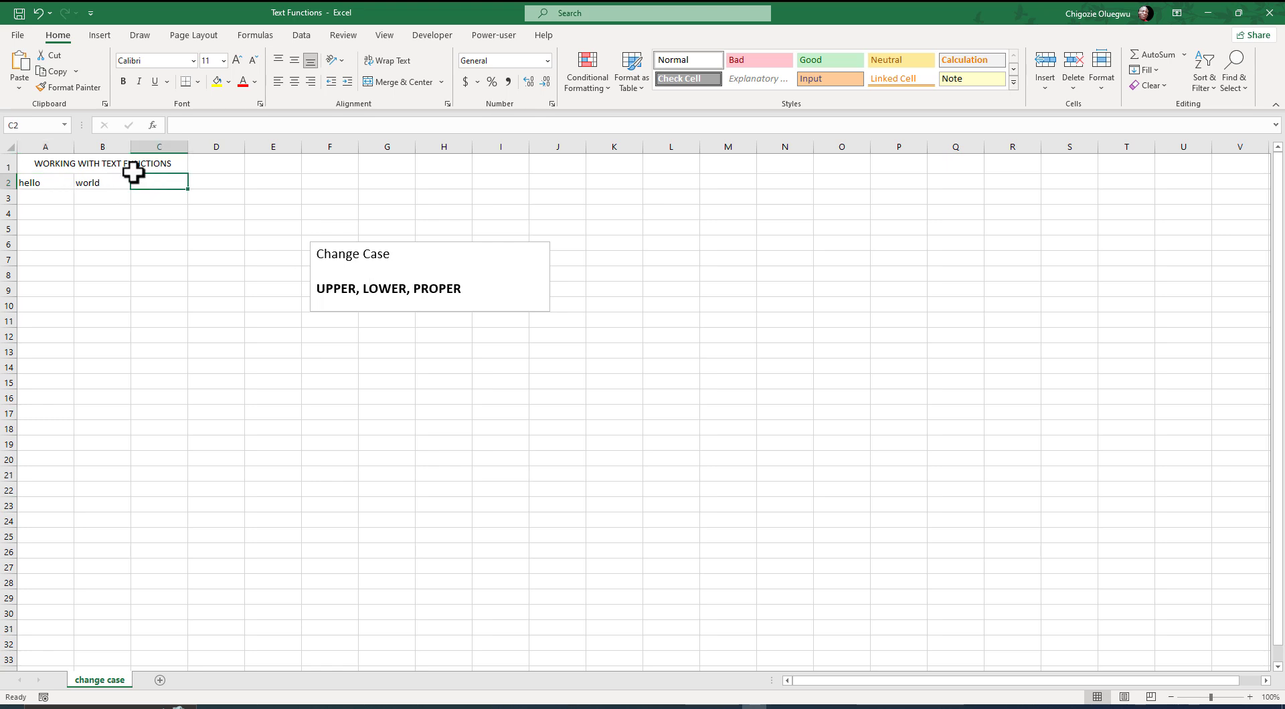
pyautogui.write('=u')
pyautogui.press('Tab')
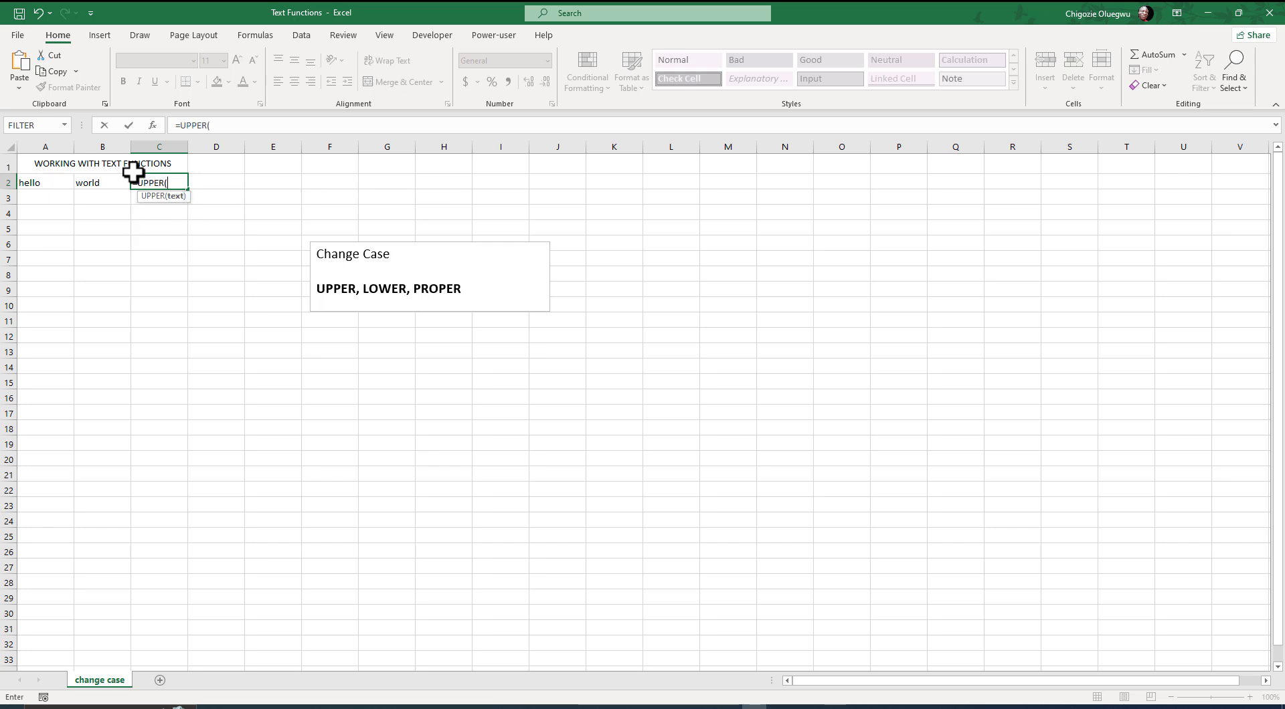
pyautogui.click(30, 183)
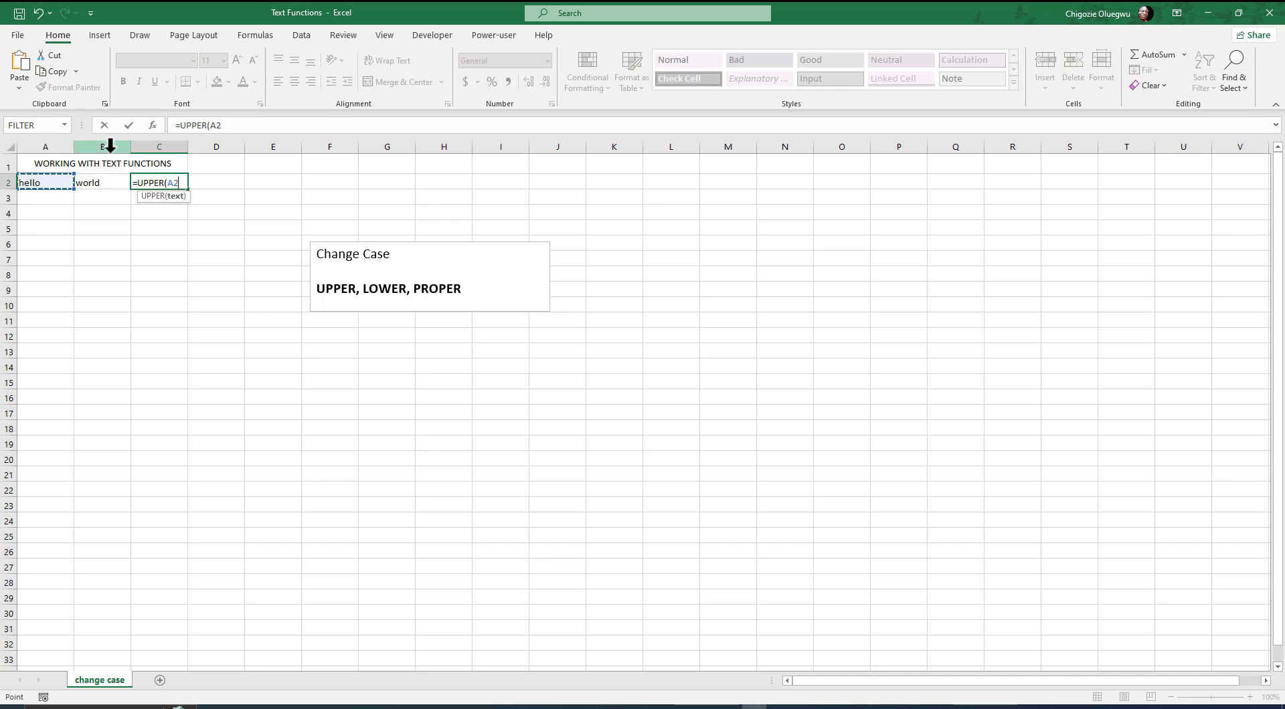
pyautogui.write(')')
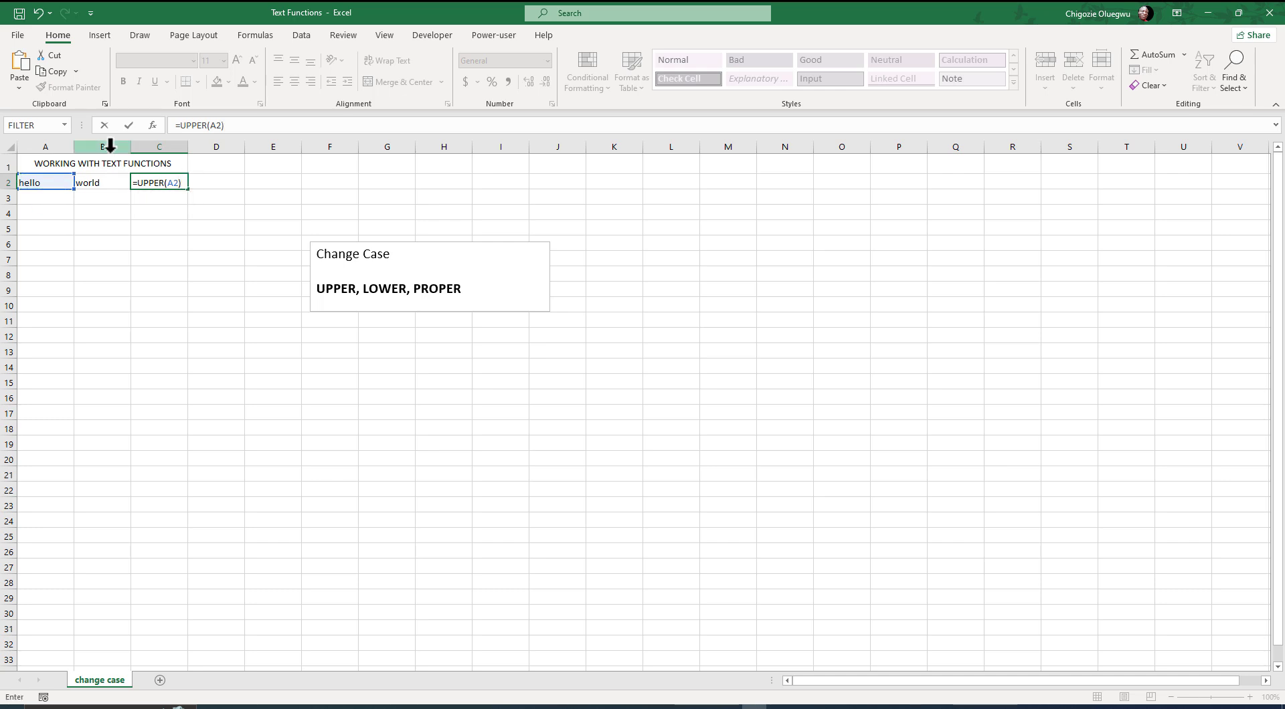
pyautogui.press('Return')
pyautogui.click(155, 185)
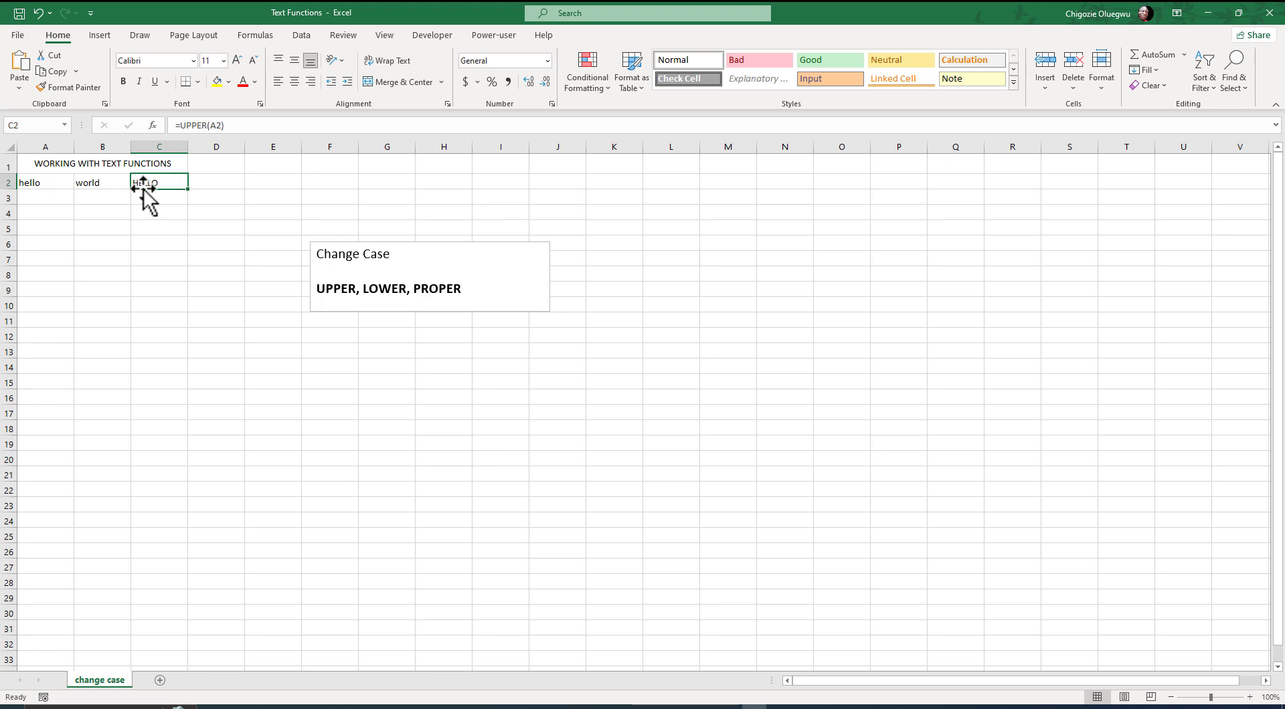
# - Enter =LOWER("HELLO WORLD") in cell D2 to convert the phrase to lowercase
pyautogui.click(209, 181)
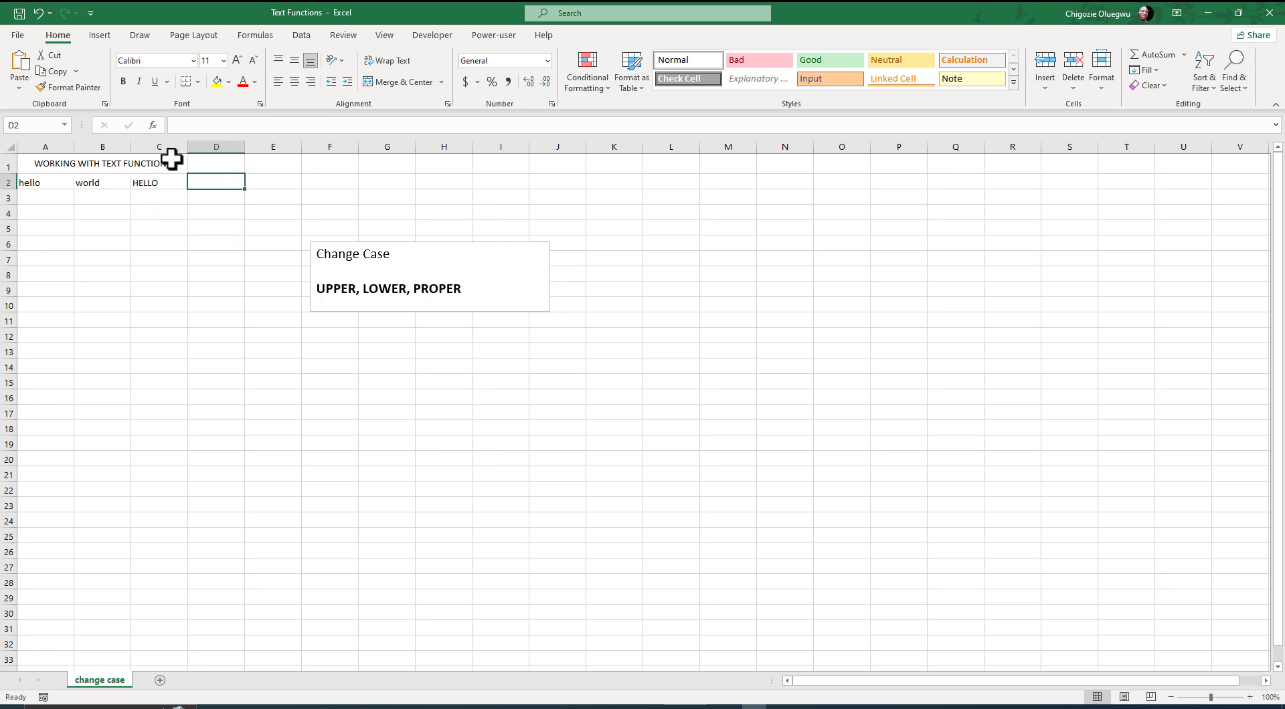
pyautogui.write('=LOWER("HELLO')
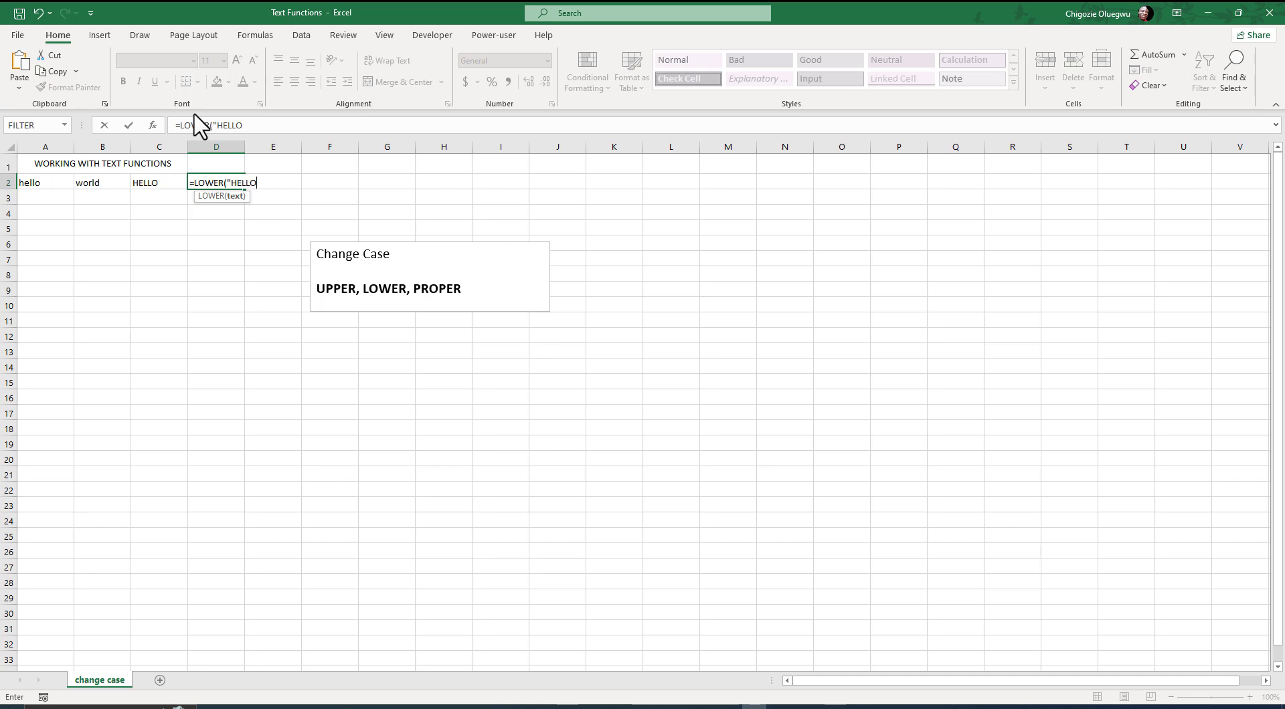
pyautogui.write('WORLD"')
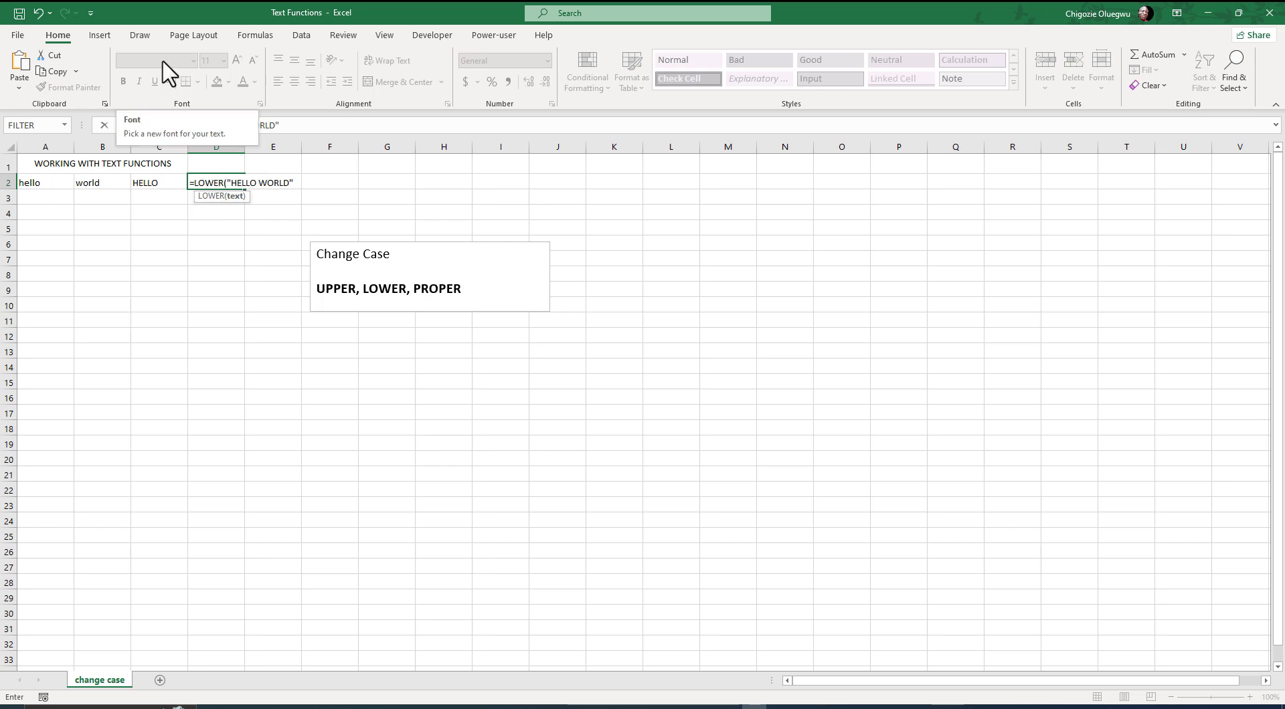
pyautogui.write(')')
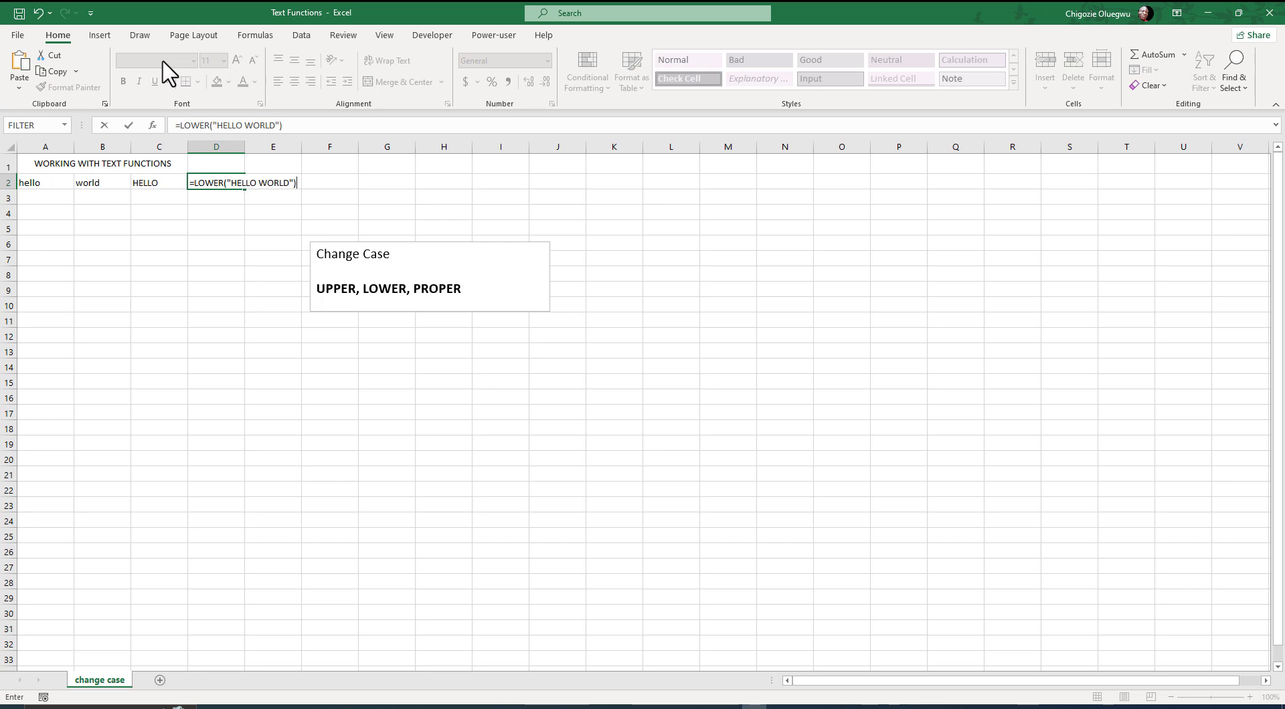
pyautogui.press('Return')
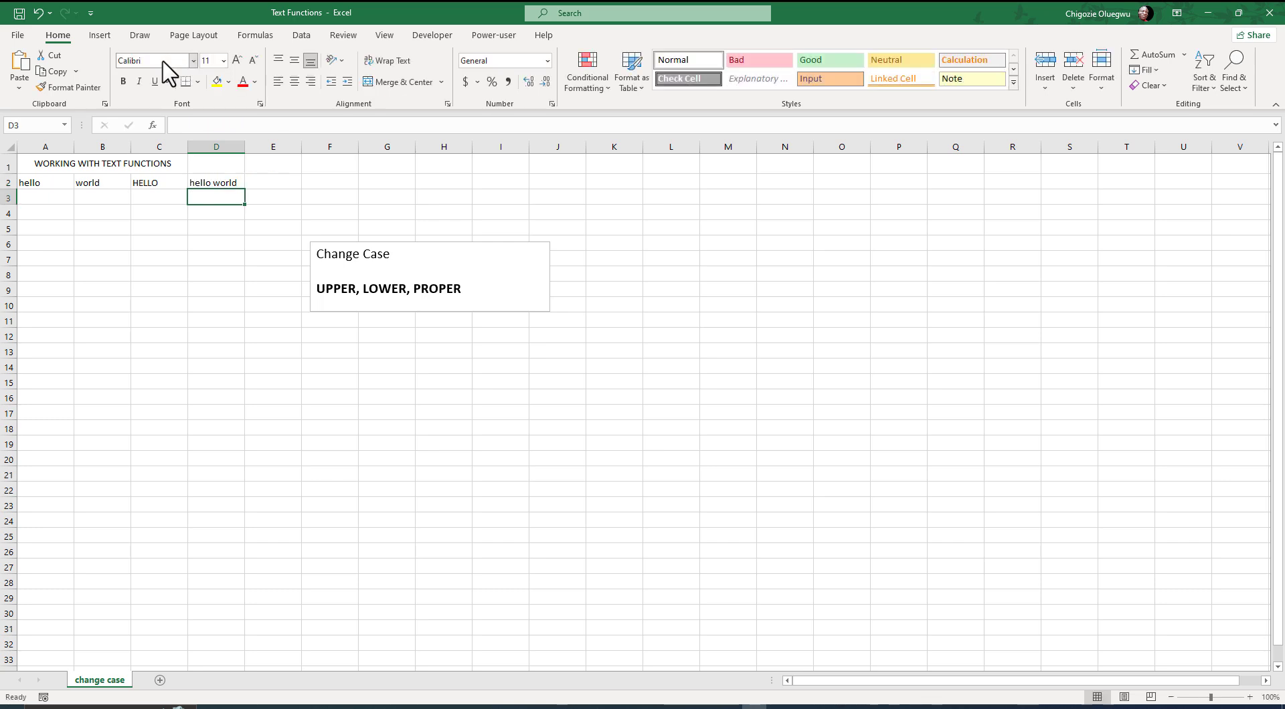
pyautogui.click(211, 184)
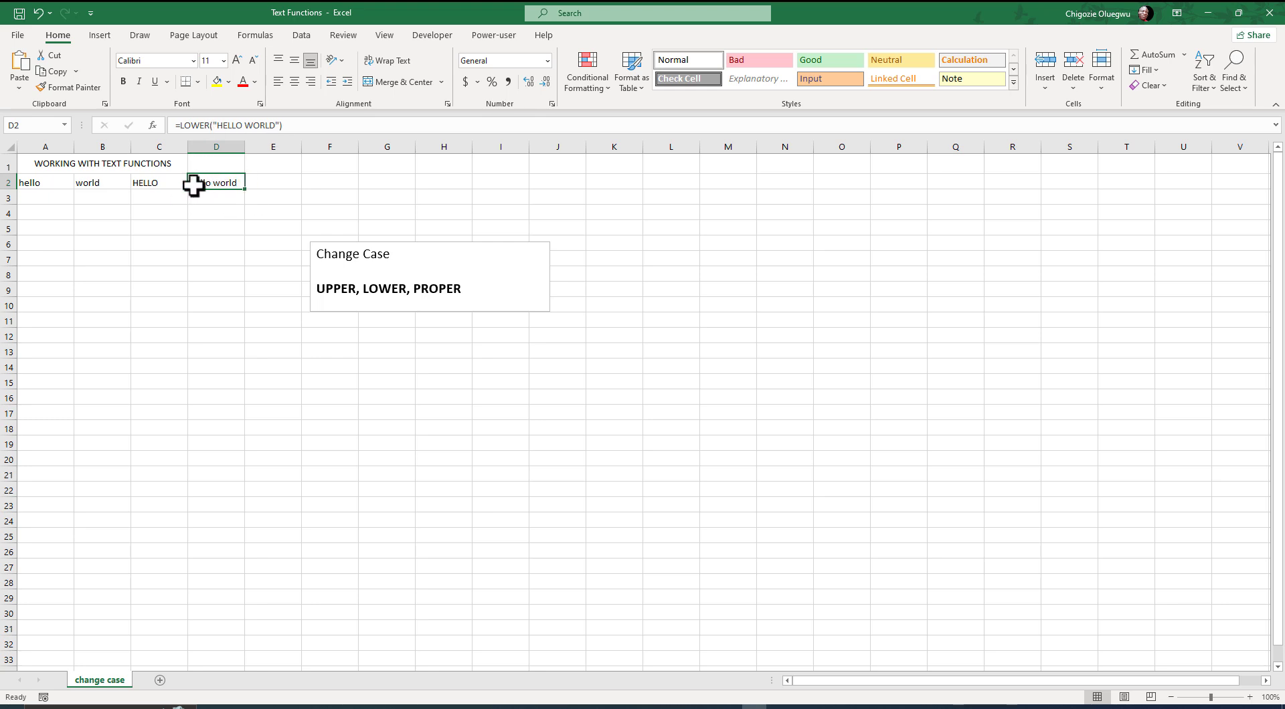
# - Highlight PROPER in the Change Case text box, review its example on the Excel Functions slide and return to the Excel workbook
pyautogui.press('Tab')
pyautogui.doubleClick(415, 288)
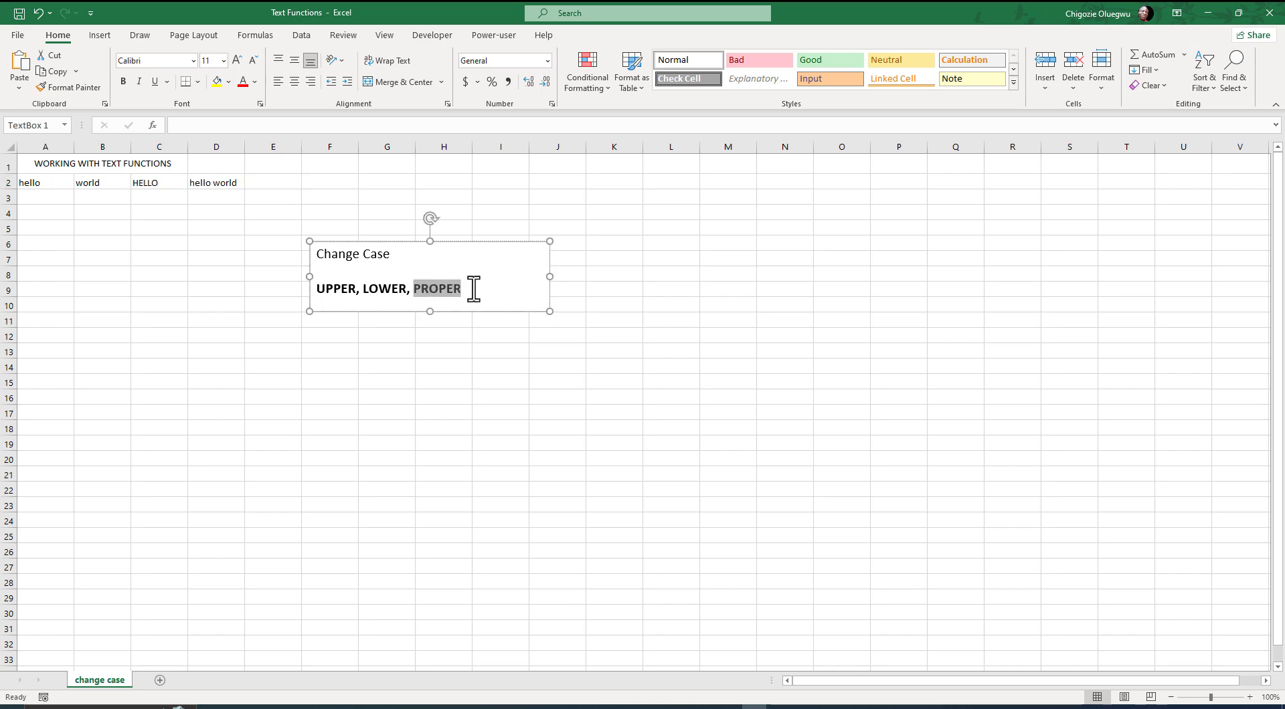
pyautogui.click(473, 288)
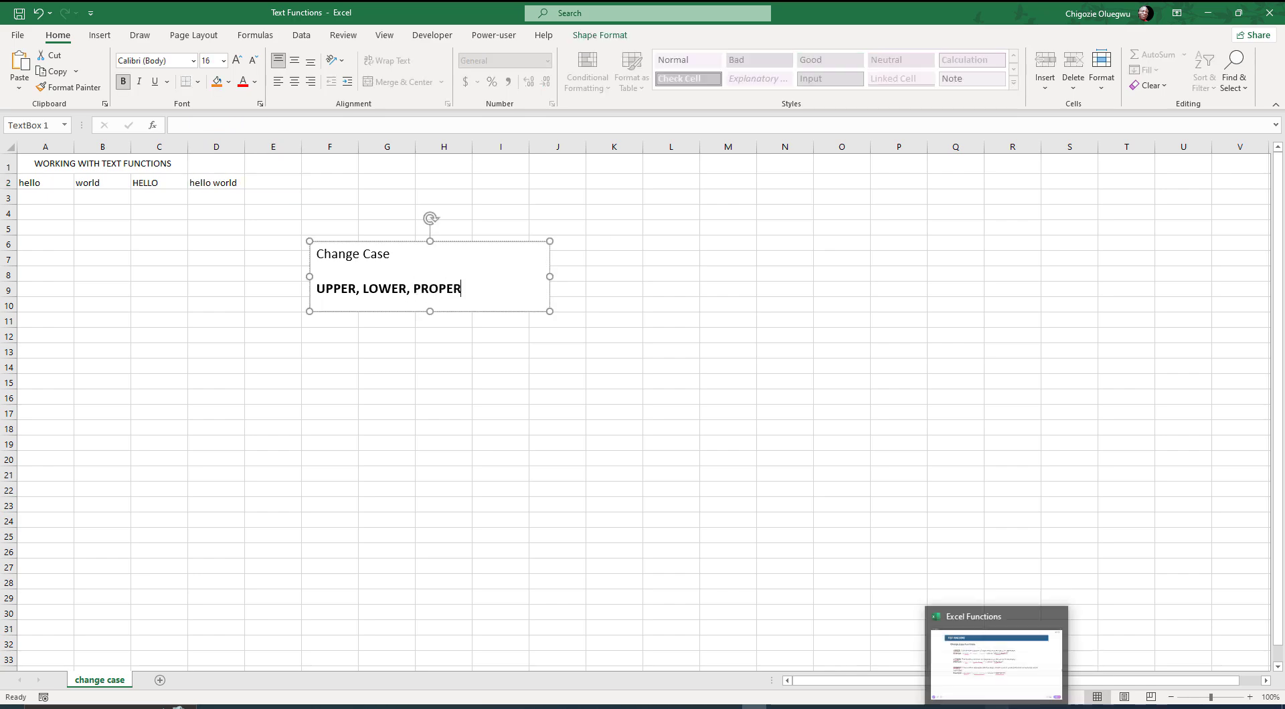
pyautogui.click(997, 707)
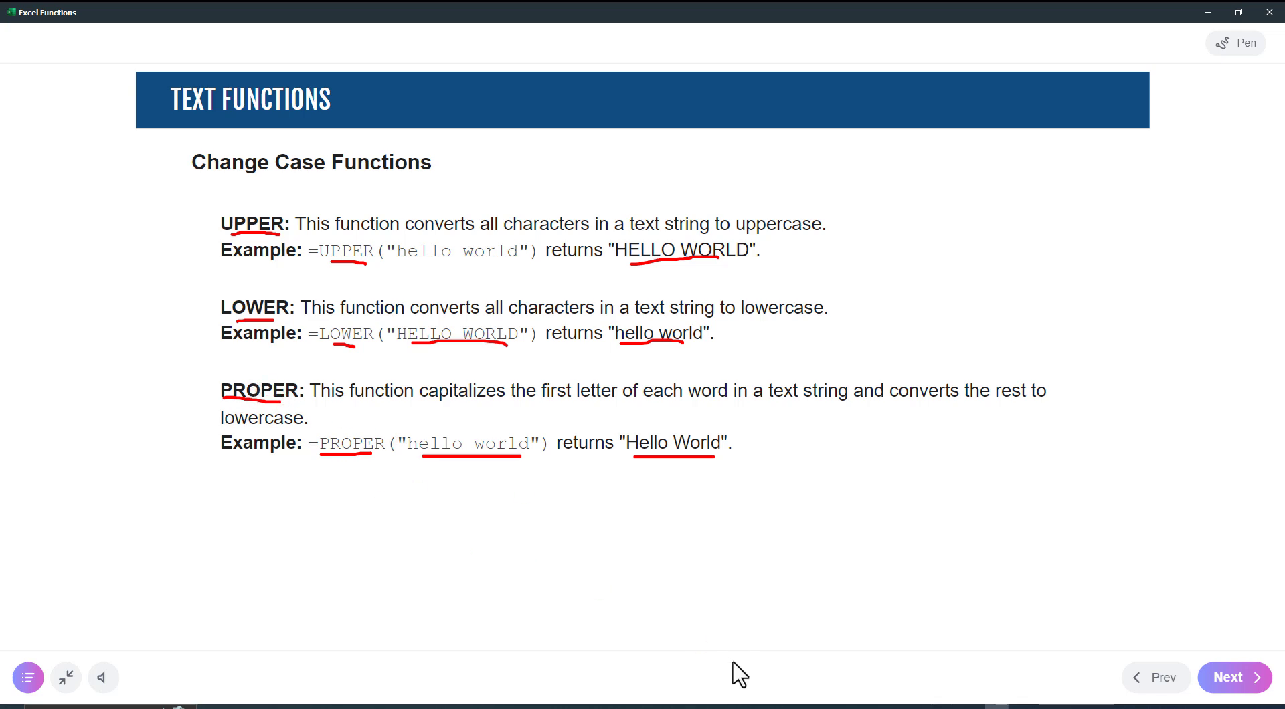
pyautogui.hotkey('alt', 'Tab')
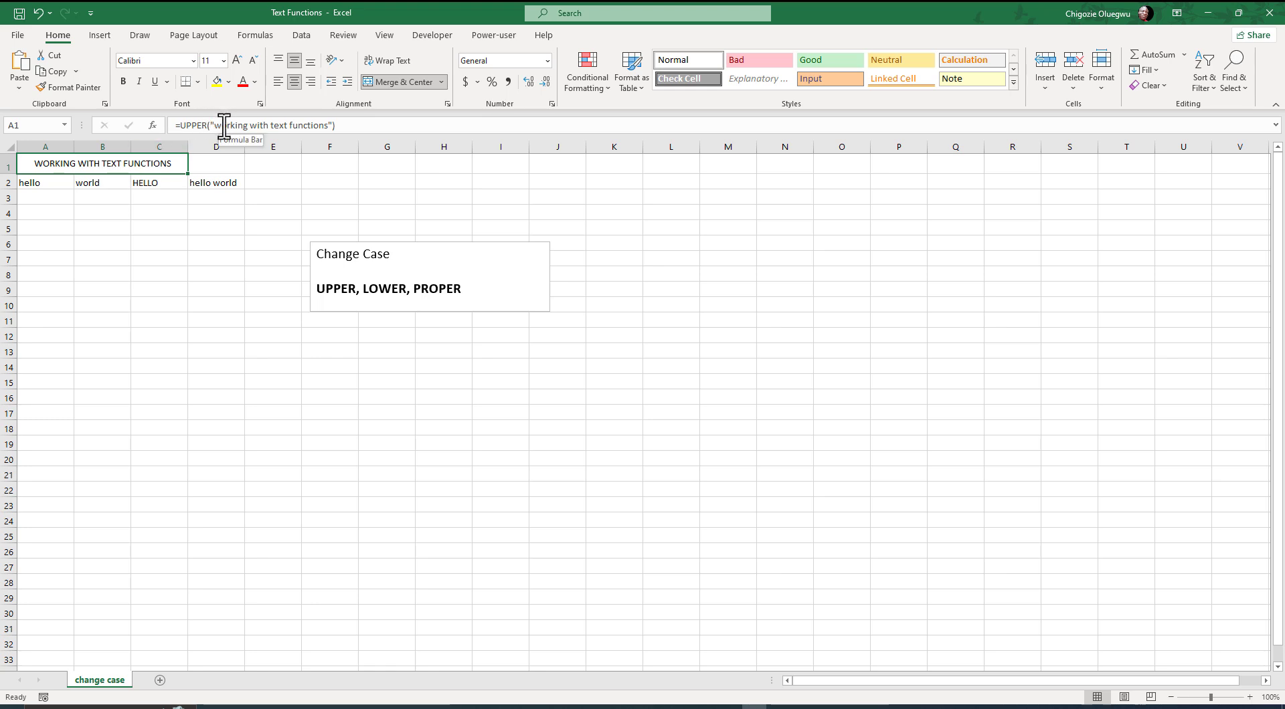
# - Replace UPPER with PROPER in the title formula in merged cell A1, making it =PROPER("working with text functions")
pyautogui.moveTo(218, 127); pyautogui.dragTo(328, 125)
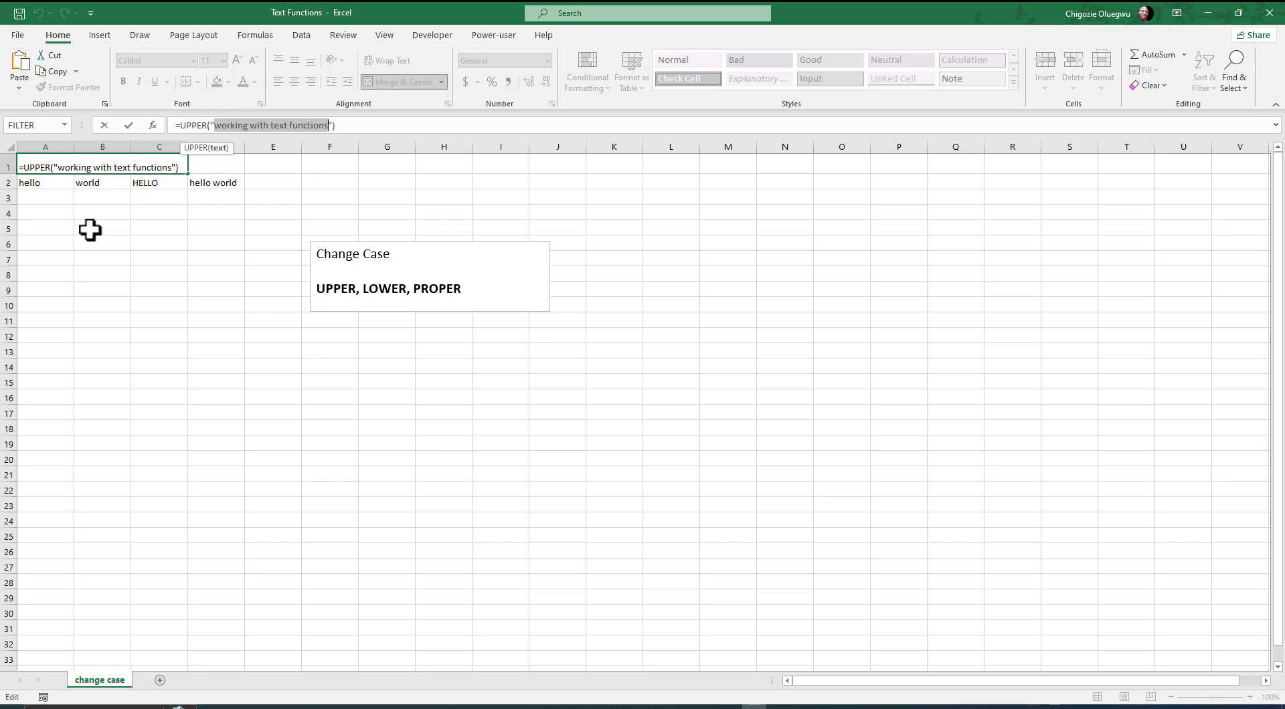
pyautogui.hotkey('ctrl', 'Return')
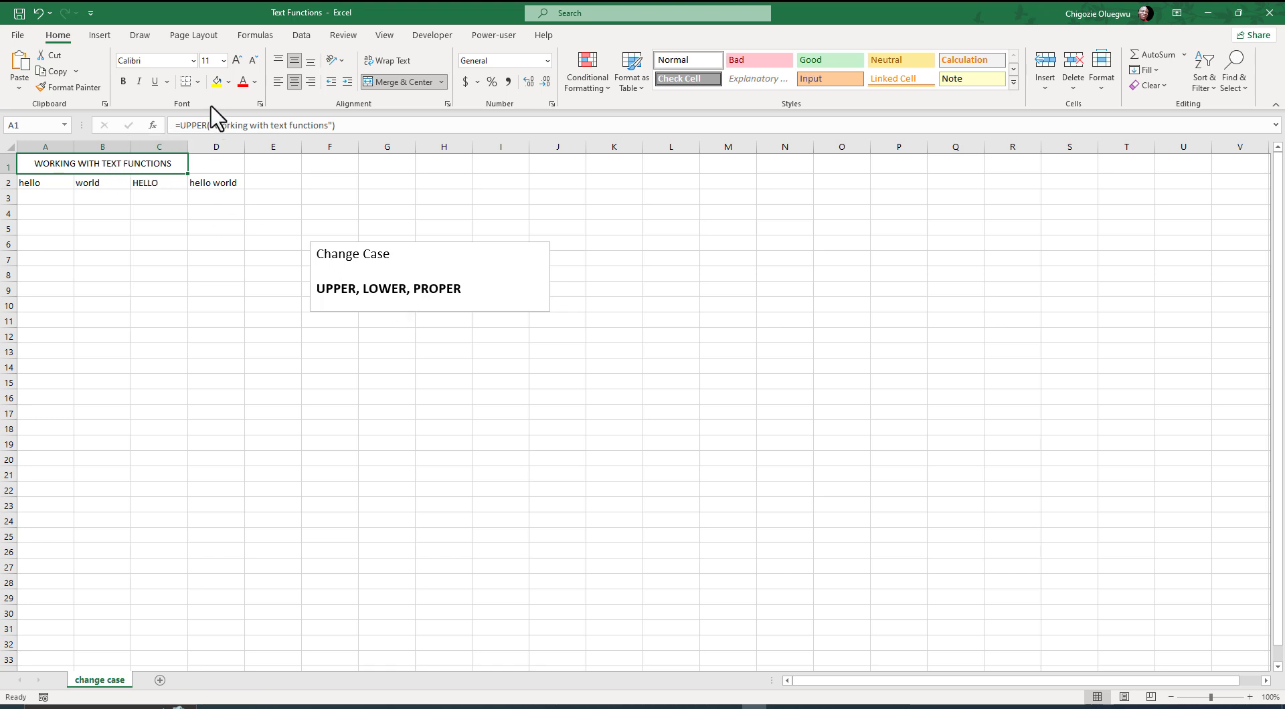
pyautogui.click(206, 131)
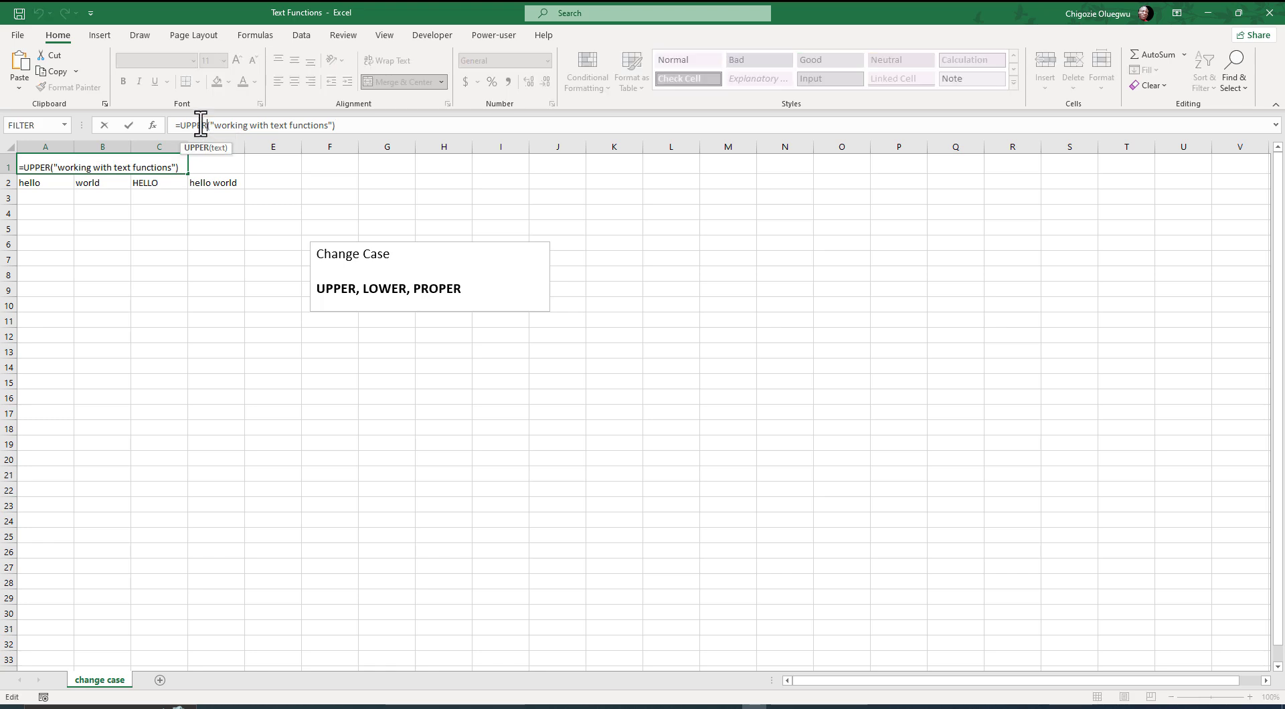
pyautogui.press('BackSpace')
pyautogui.press('BackSpace')
pyautogui.press('BackSpace')
pyautogui.press('BackSpace')
pyautogui.press('BackSpace')
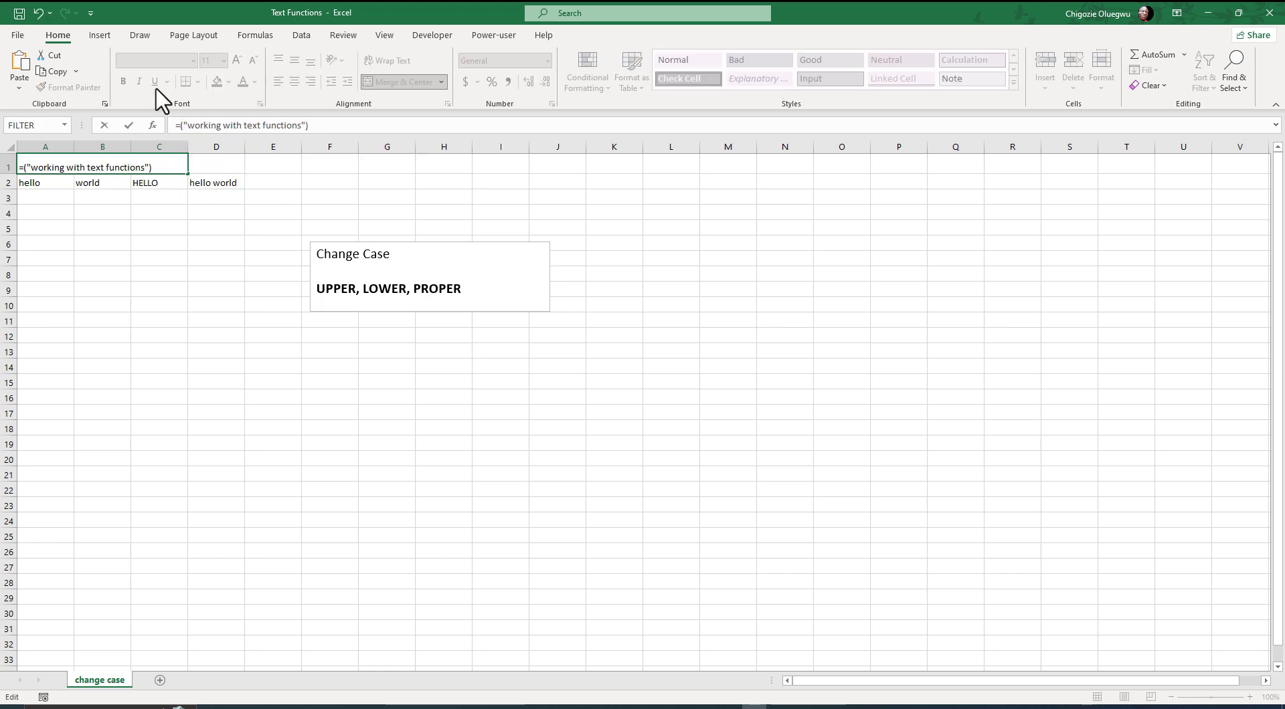
pyautogui.write('PROPER')
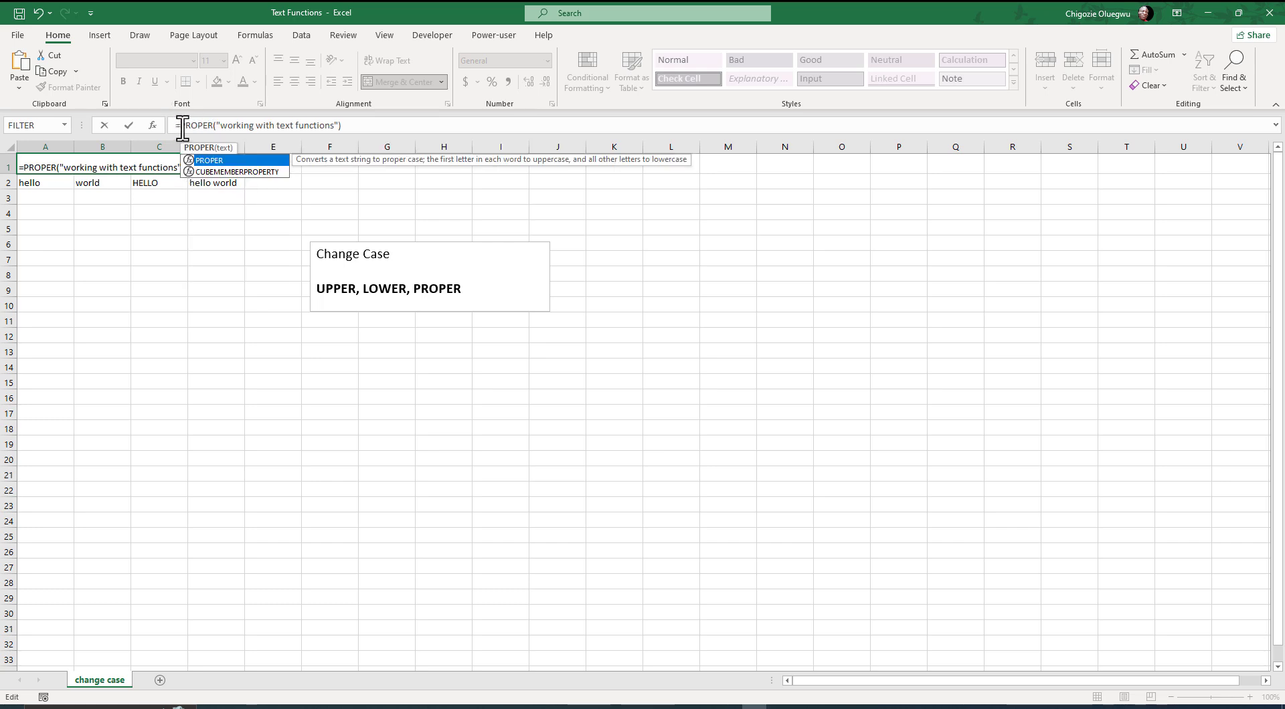
pyautogui.click(234, 127)
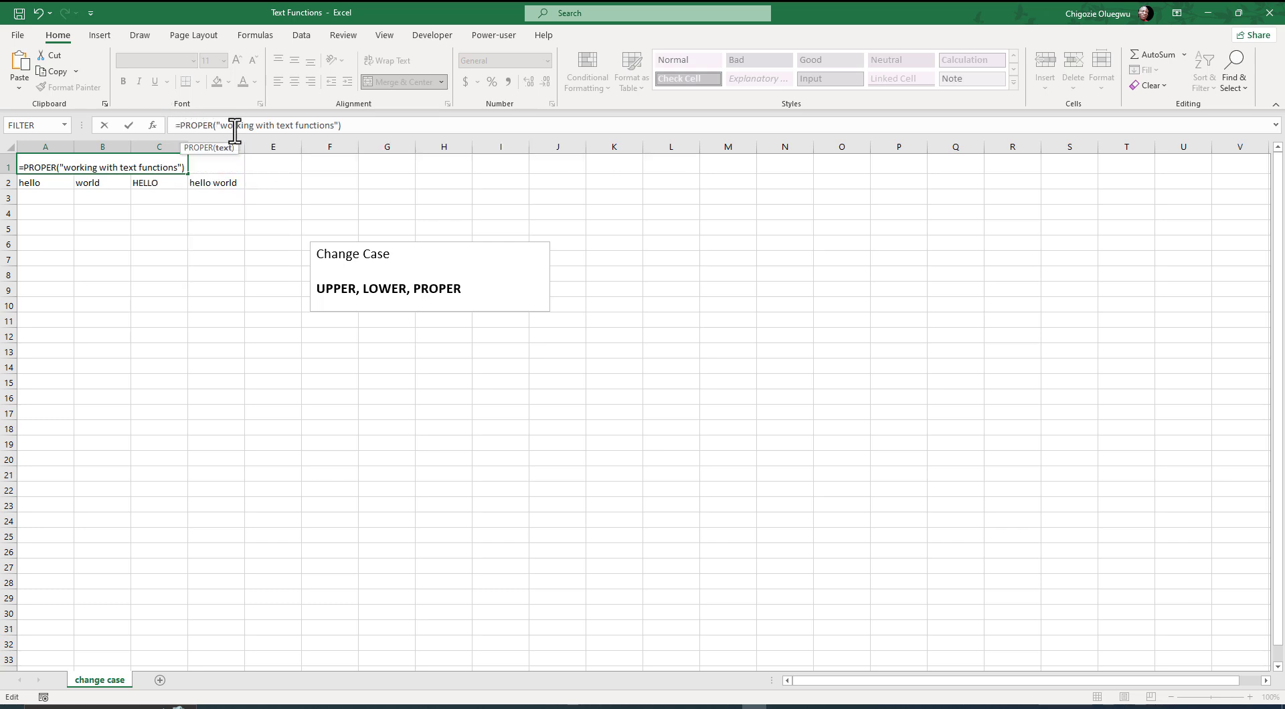
pyautogui.click(353, 127)
pyautogui.press('Return')
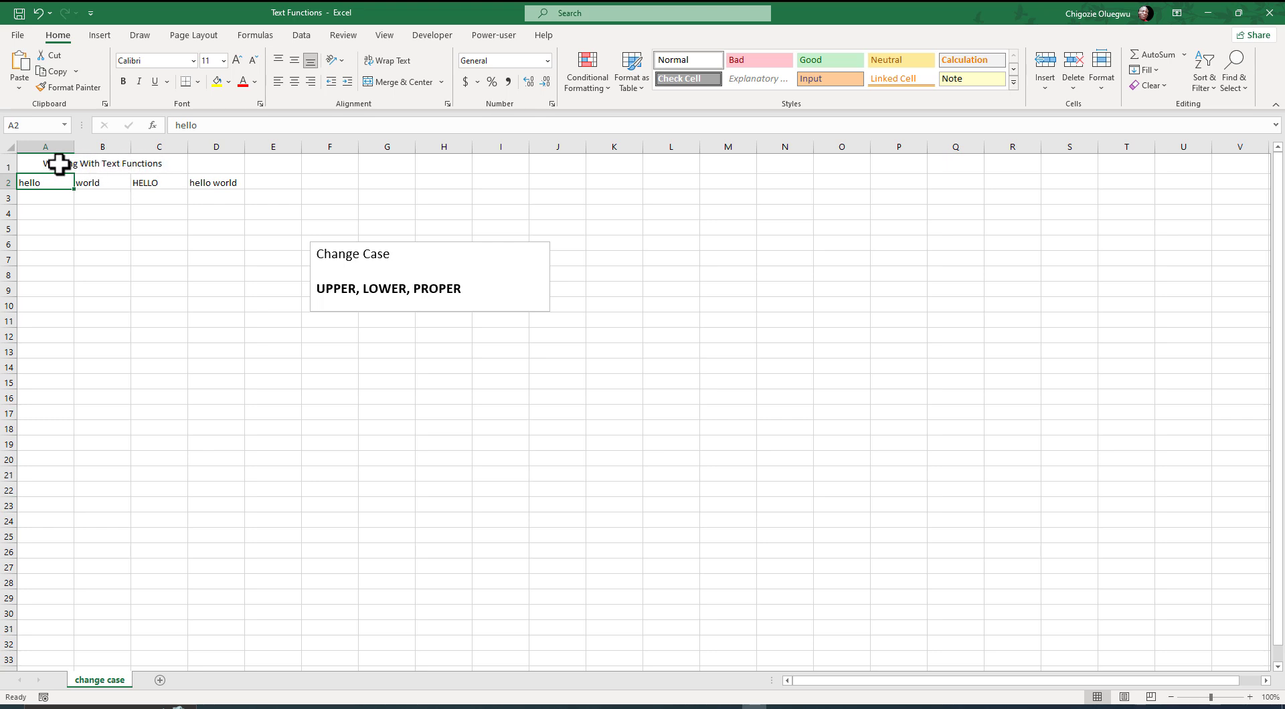
# - Review the function names in the Change Case text box, highlighting UPPER and LOWER in turn, and clear the highlight
pyautogui.click(338, 292)
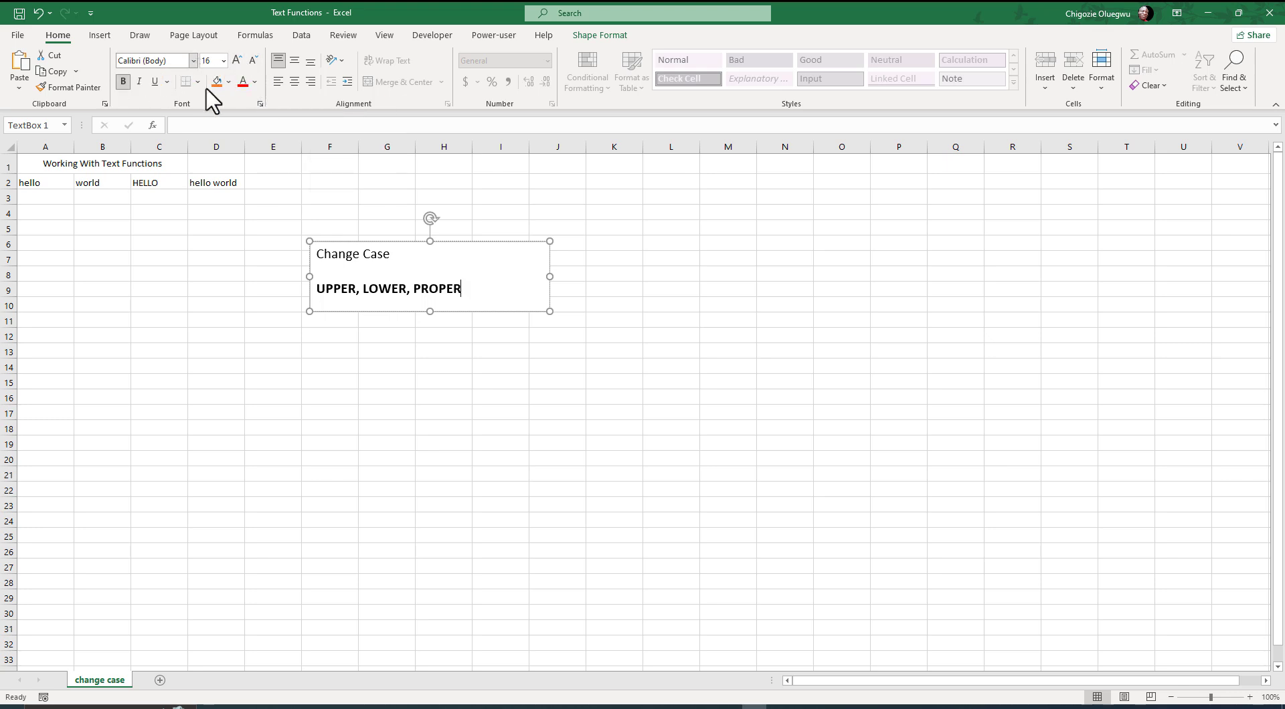
pyautogui.moveTo(357, 295); pyautogui.dragTo(319, 292)
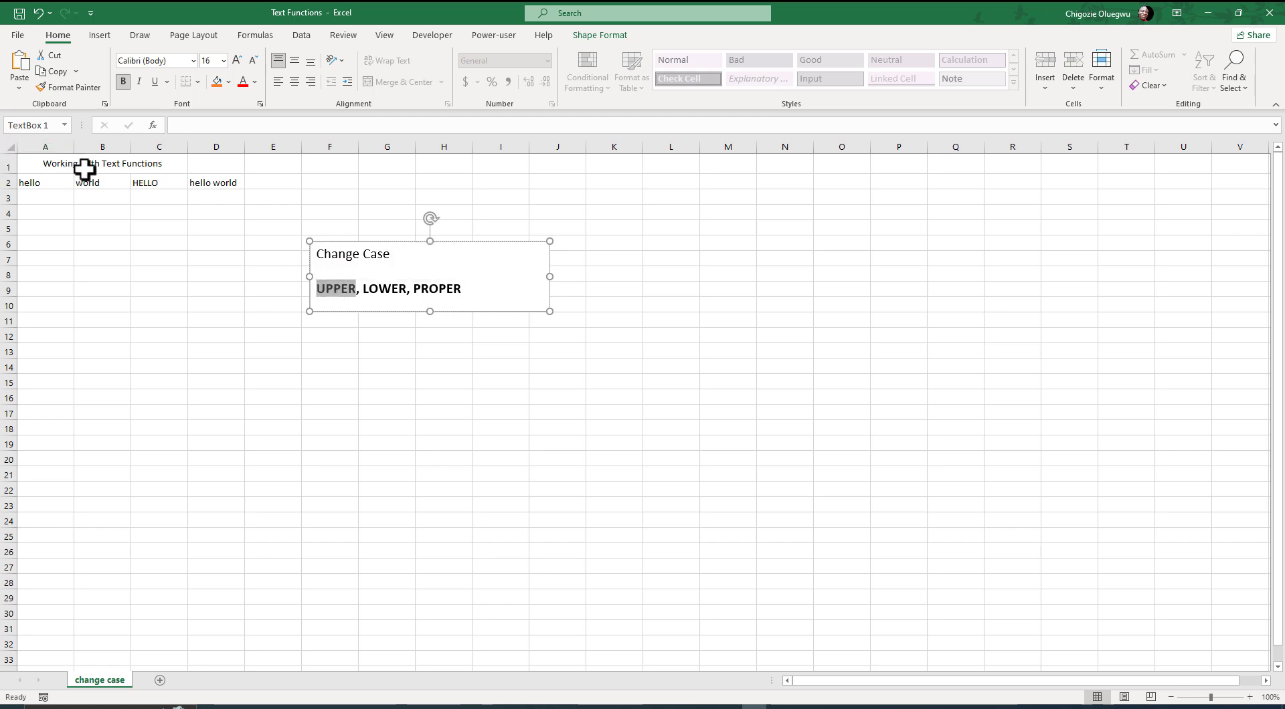
pyautogui.moveTo(412, 292); pyautogui.dragTo(365, 291)
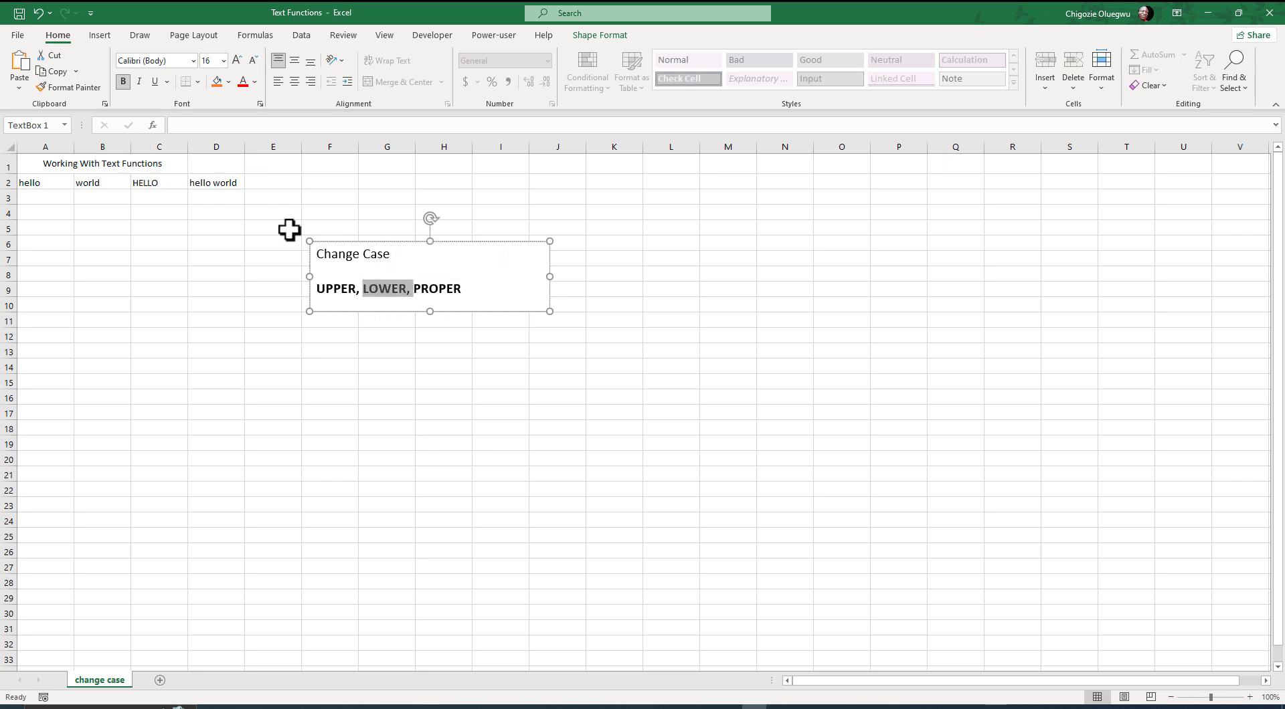
pyautogui.click(470, 289)
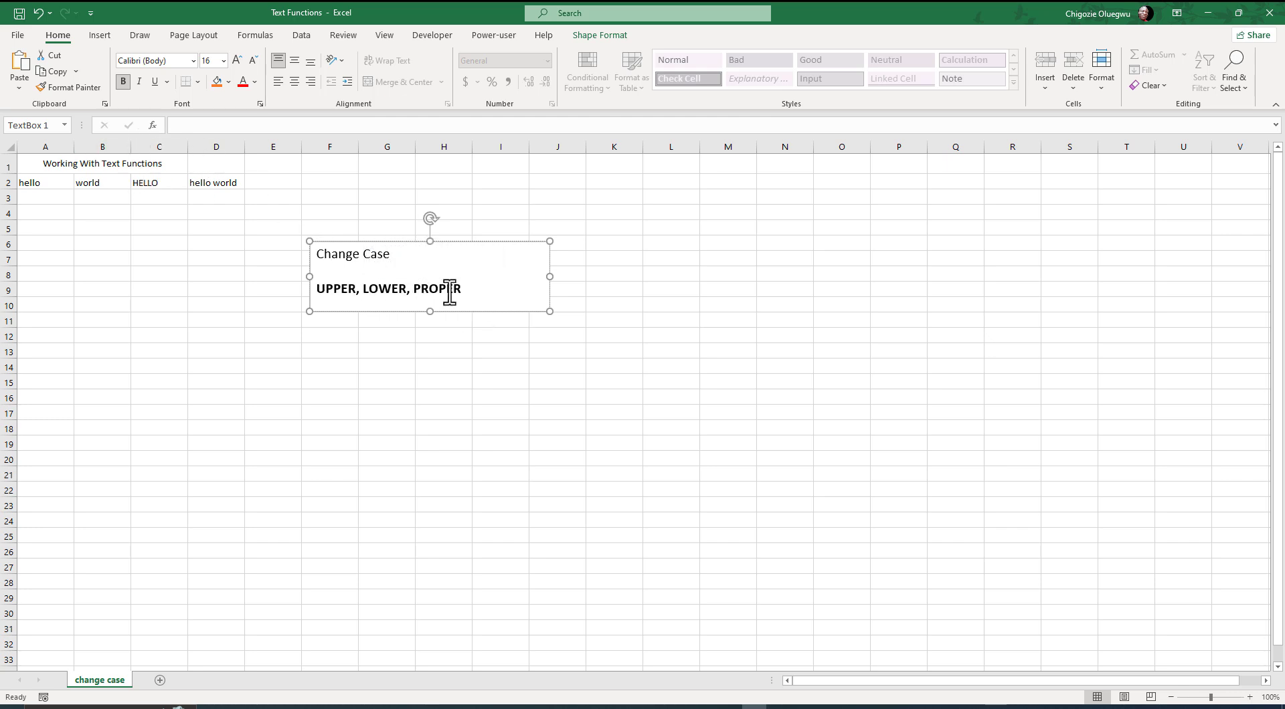